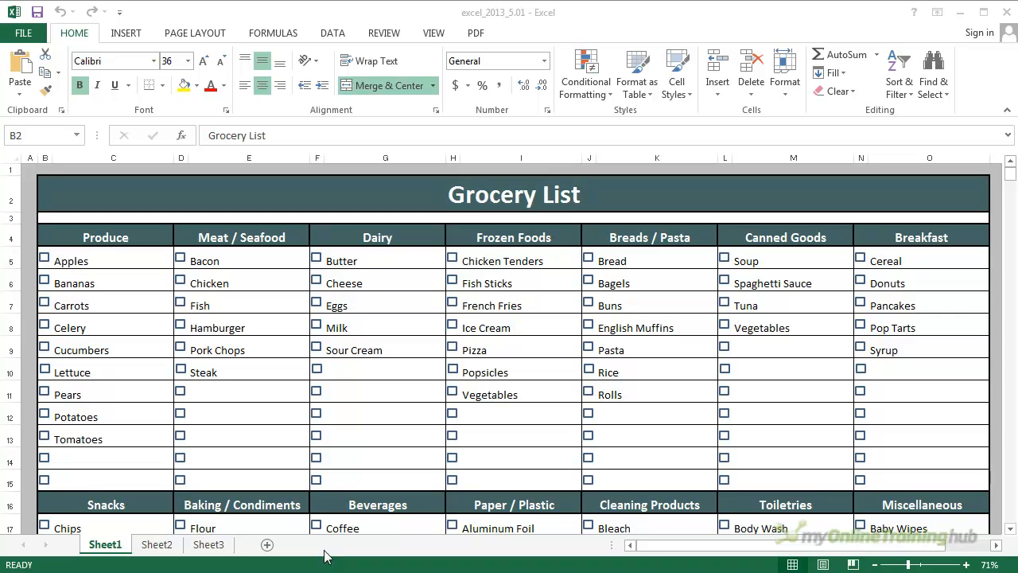
- Switch to Sheet2 and select whole columns A to C and whole rows 2 to 4, one at a time
{"action": "left_click", "coordinate": [158, 546]}
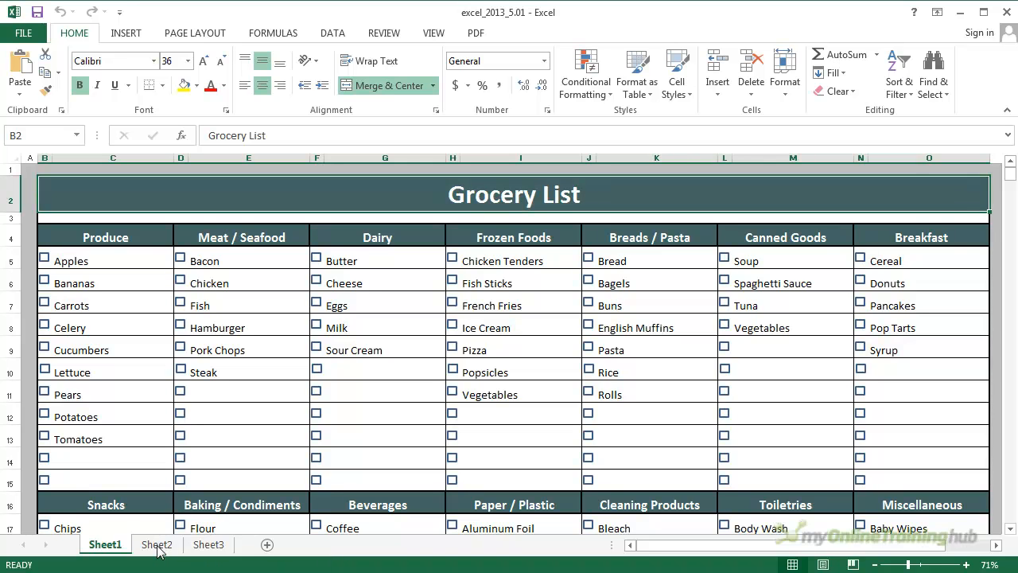
{"action": "left_click", "coordinate": [157, 545]}
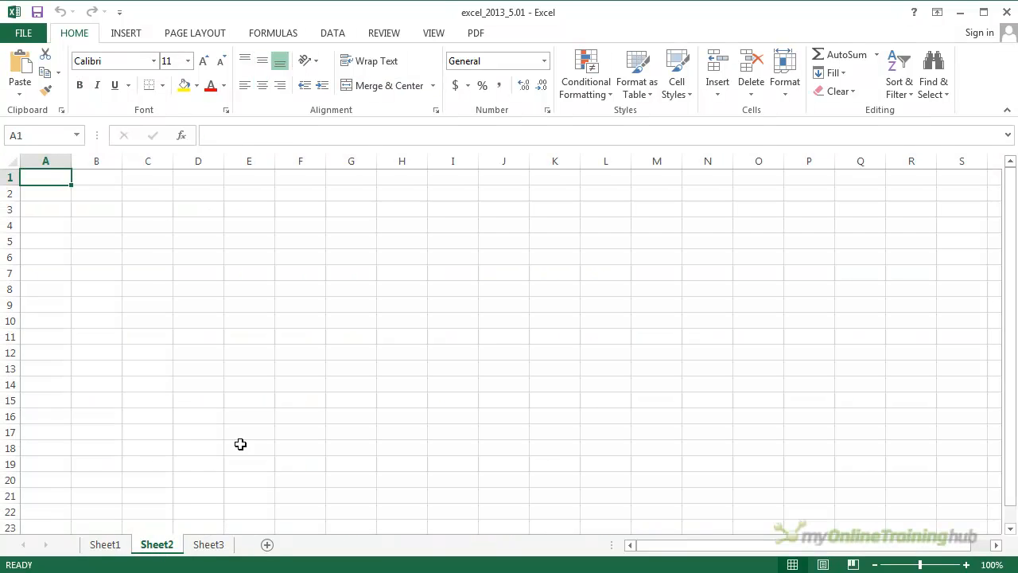
{"action": "left_click", "coordinate": [59, 160]}
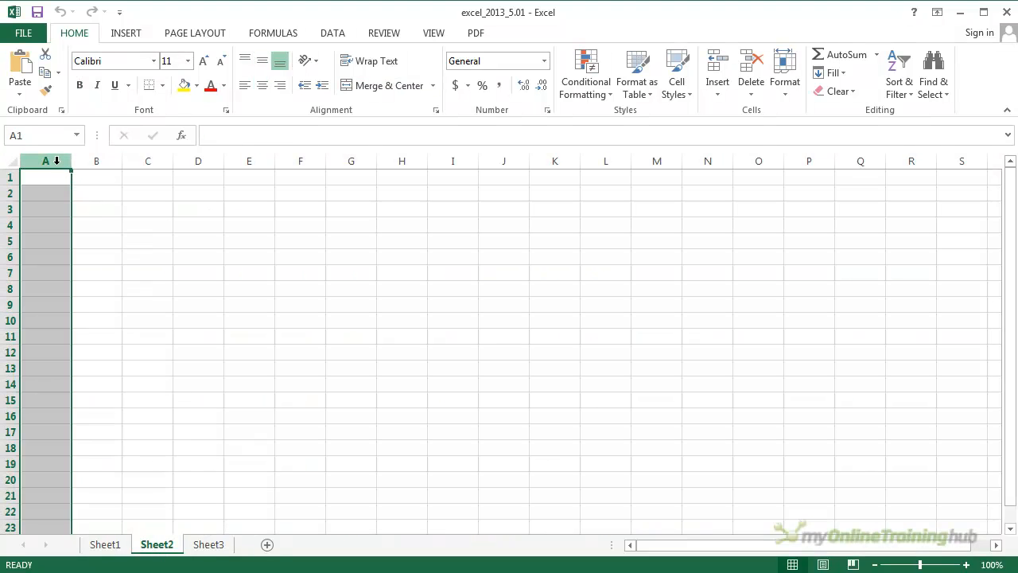
{"action": "left_click", "coordinate": [96, 160]}
{"action": "left_click", "coordinate": [143, 161]}
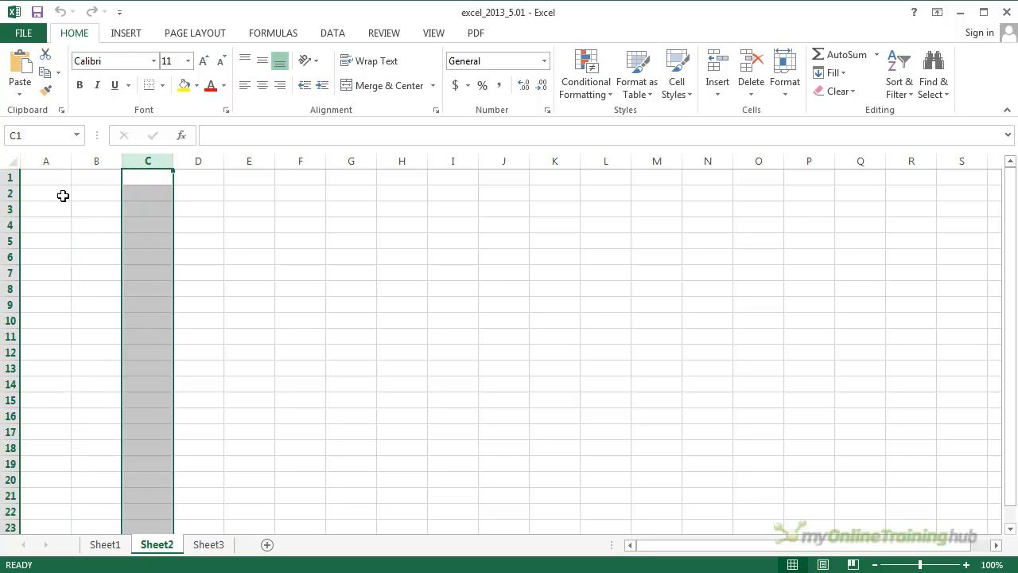
{"action": "left_click", "coordinate": [11, 194]}
{"action": "left_click", "coordinate": [11, 209]}
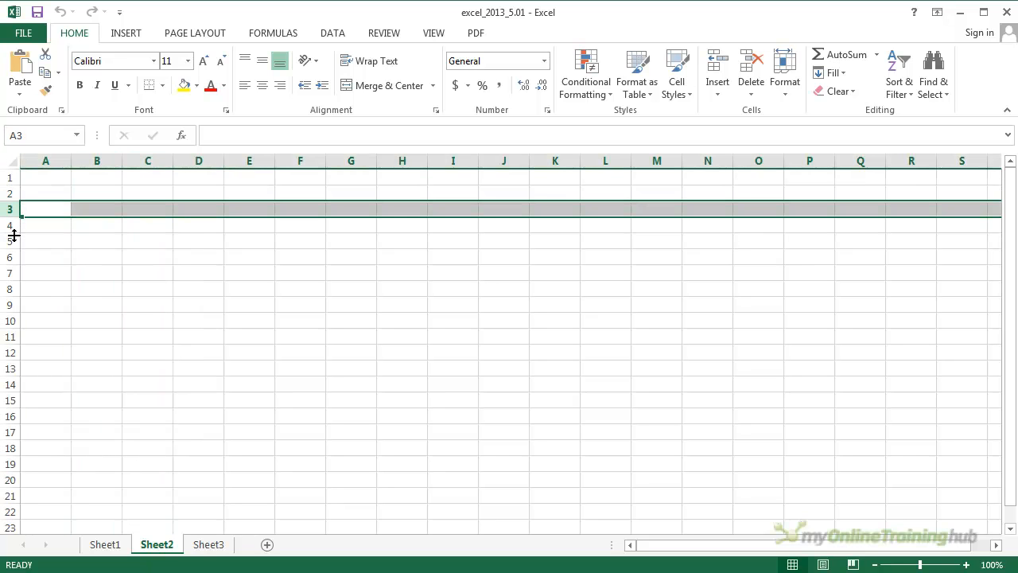
{"action": "left_click", "coordinate": [11, 226]}
{"action": "left_click", "coordinate": [11, 249]}
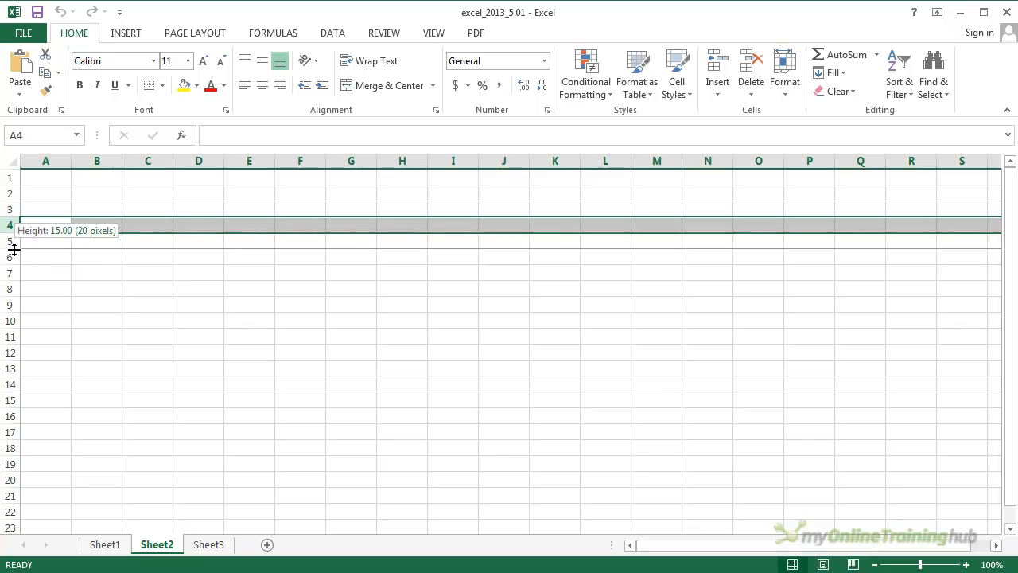
- Fill the whole of column A with yellow and the whole of column B with light blue
{"action": "left_click", "coordinate": [54, 163]}
{"action": "left_click", "coordinate": [181, 87]}
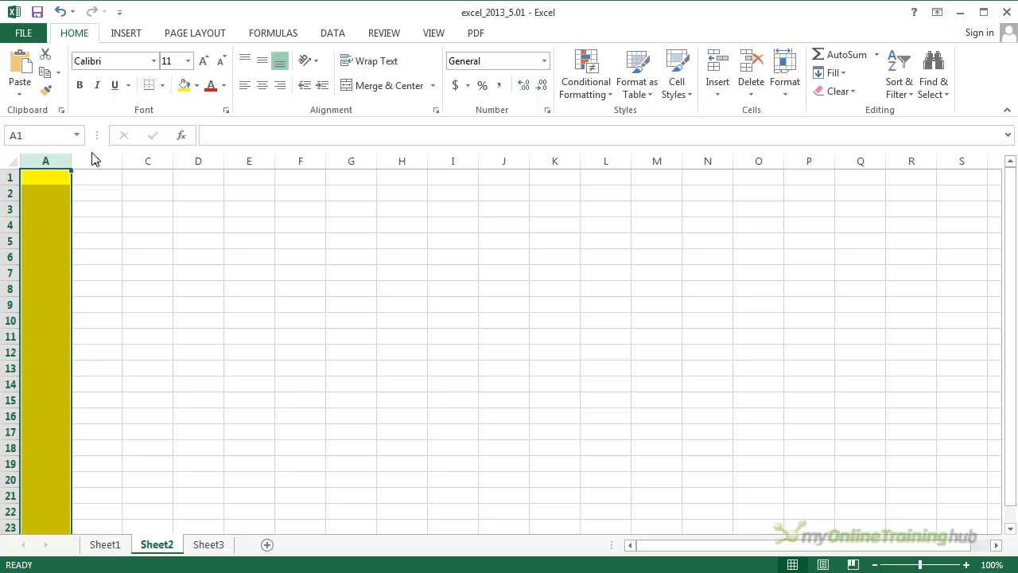
{"action": "left_click", "coordinate": [94, 160]}
{"action": "left_click", "coordinate": [199, 86]}
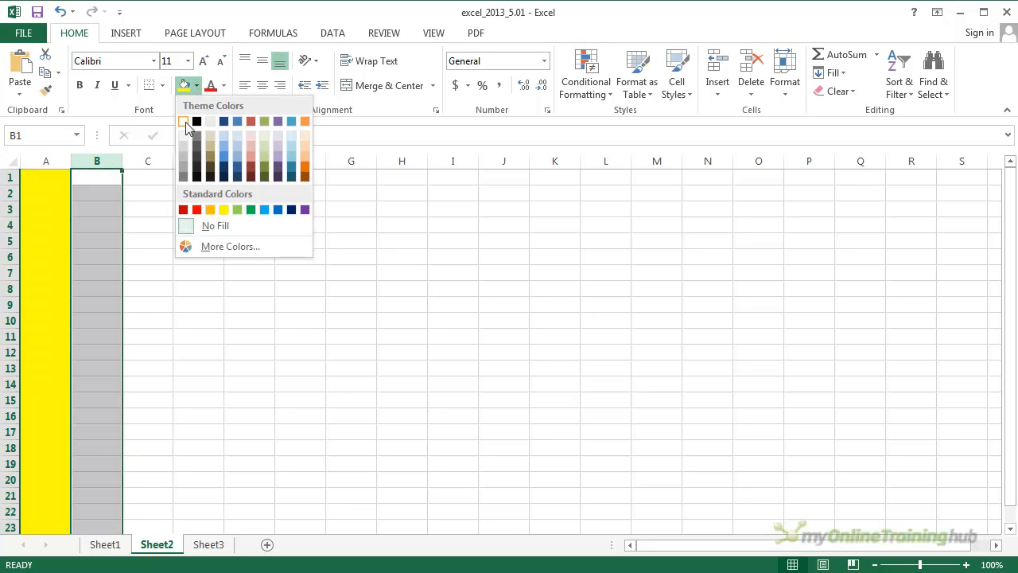
{"action": "left_click", "coordinate": [224, 149]}
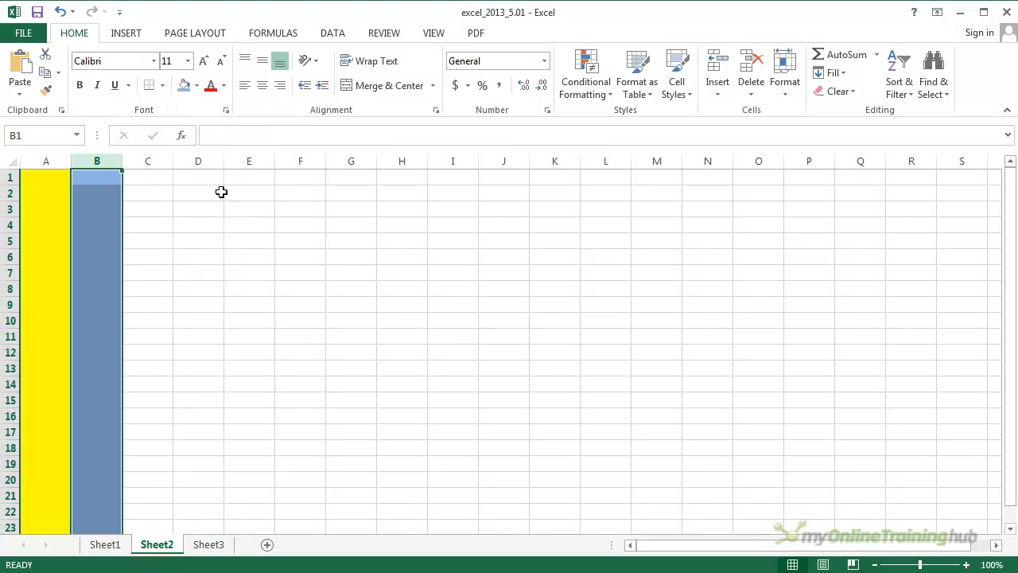
- Fill the whole of row 3 with a tan theme color
{"action": "left_click", "coordinate": [6, 208]}
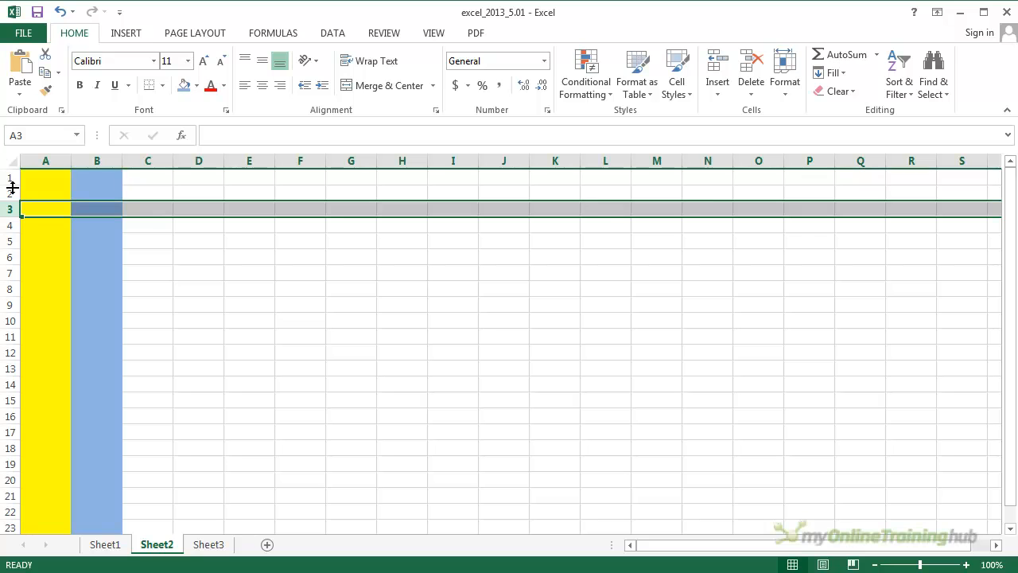
{"action": "left_click", "coordinate": [197, 85]}
{"action": "left_click", "coordinate": [211, 148]}
{"action": "left_click", "coordinate": [277, 353]}
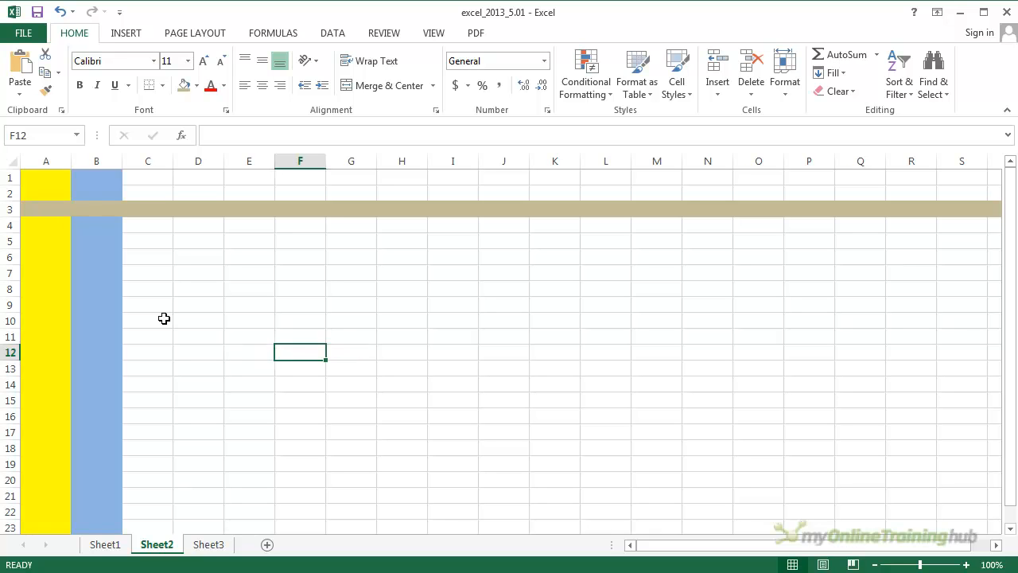
- Fill the whole of row 4 with a light red theme color
{"action": "left_click", "coordinate": [10, 225]}
{"action": "left_click", "coordinate": [196, 85]}
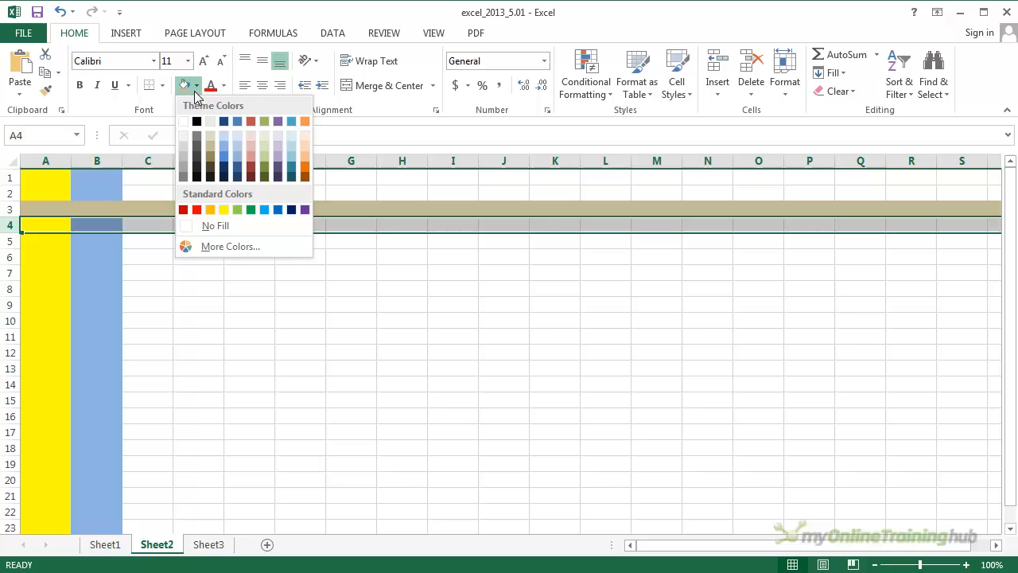
{"action": "left_click", "coordinate": [253, 149]}
{"action": "left_click", "coordinate": [284, 320]}
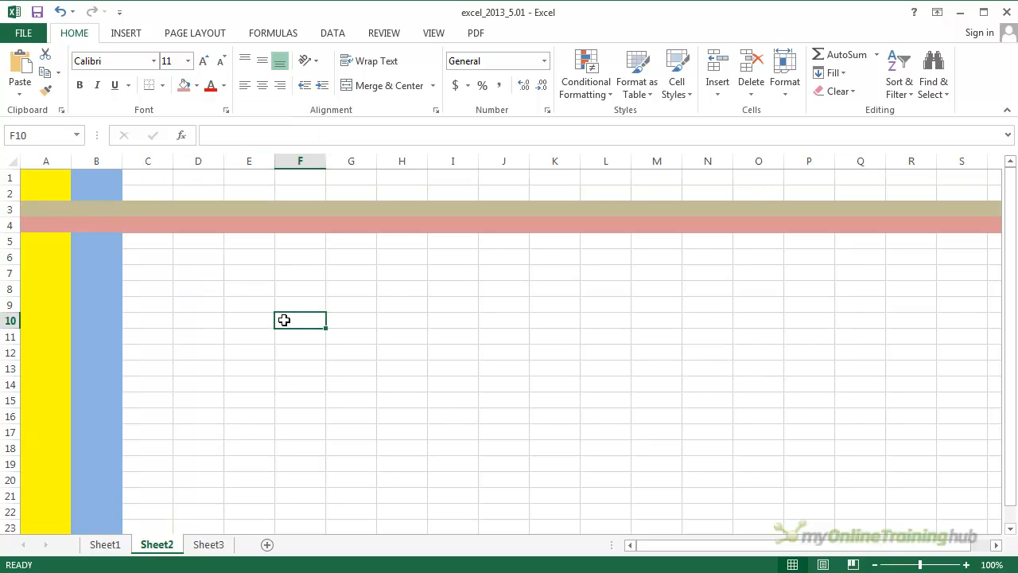
- Insert a new column between yellow column A and blue column B
{"action": "left_click", "coordinate": [95, 162]}
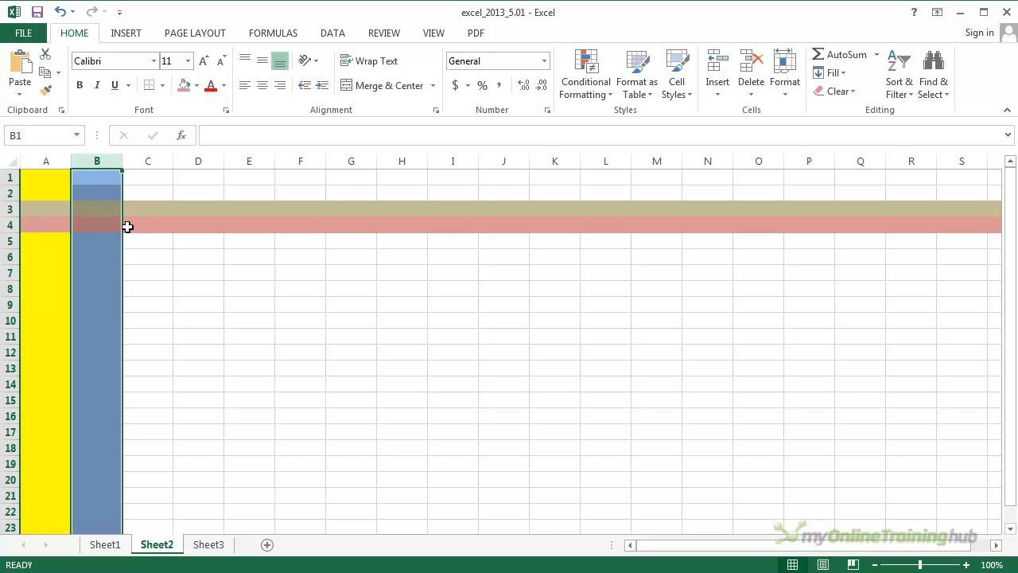
{"action": "right_click", "coordinate": [104, 165]}
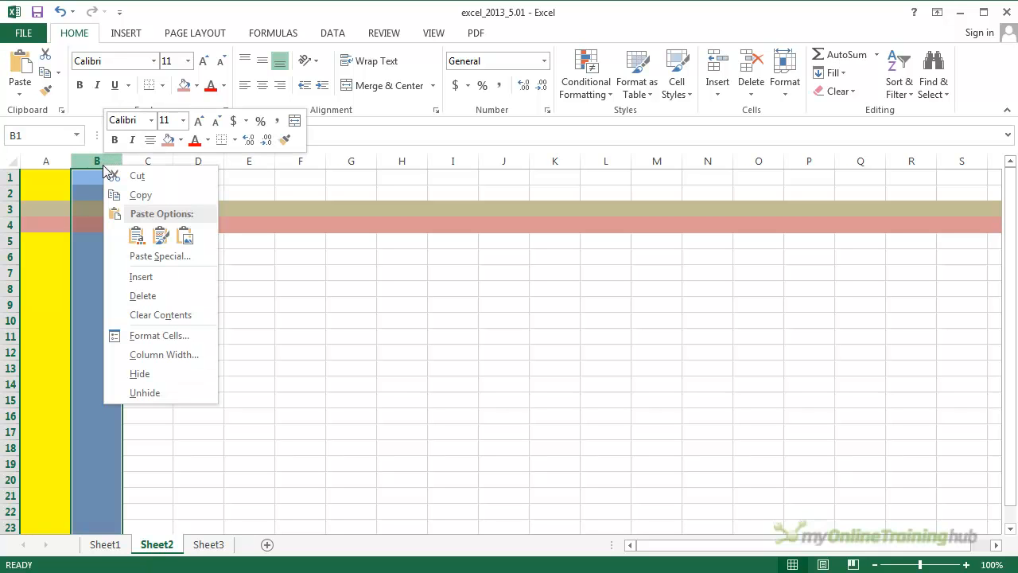
{"action": "left_click", "coordinate": [162, 284]}
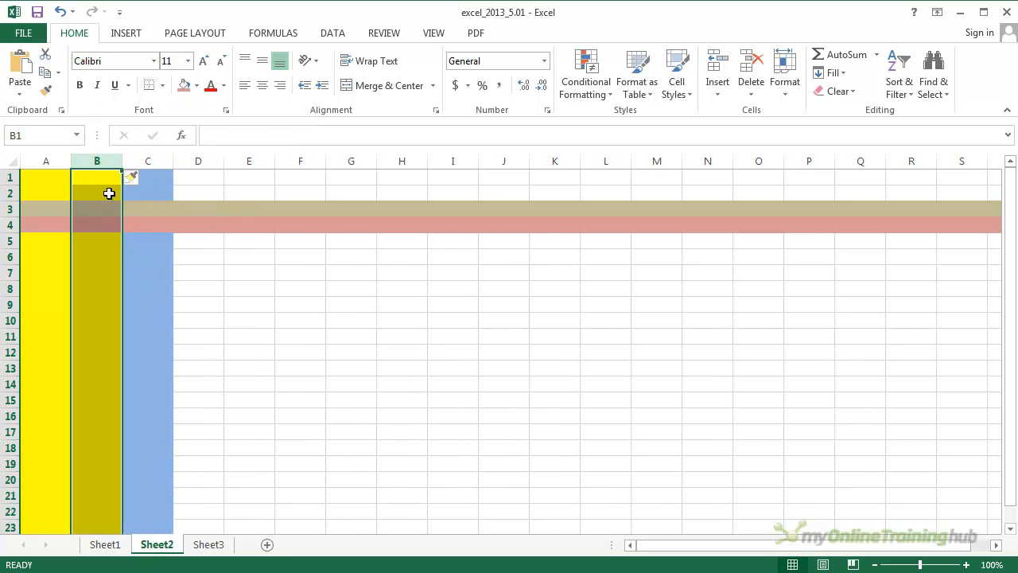
{"action": "left_click", "coordinate": [86, 188]}
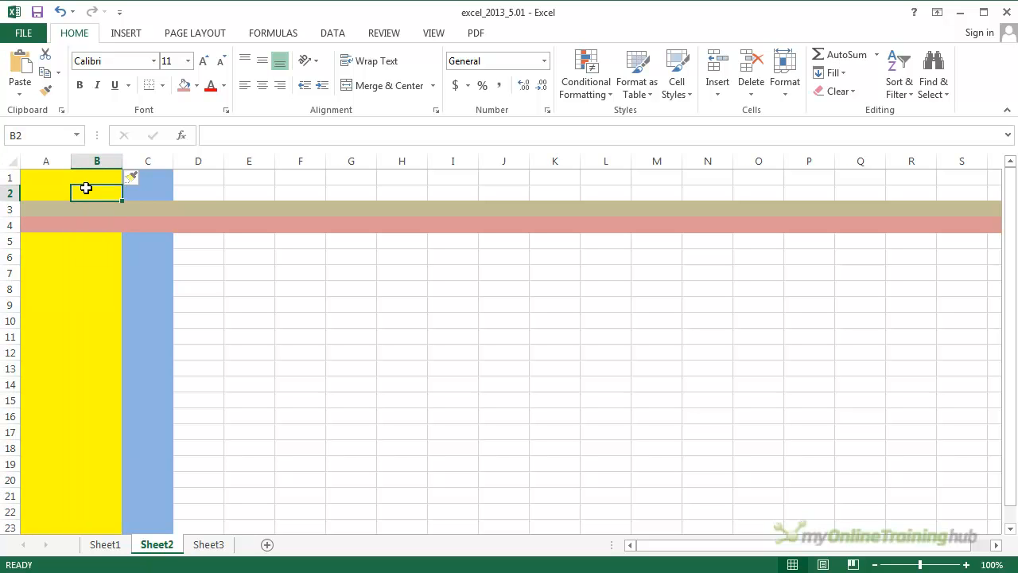
- Insert a new row between tan row 3 and light red row 4
{"action": "left_click", "coordinate": [46, 163]}
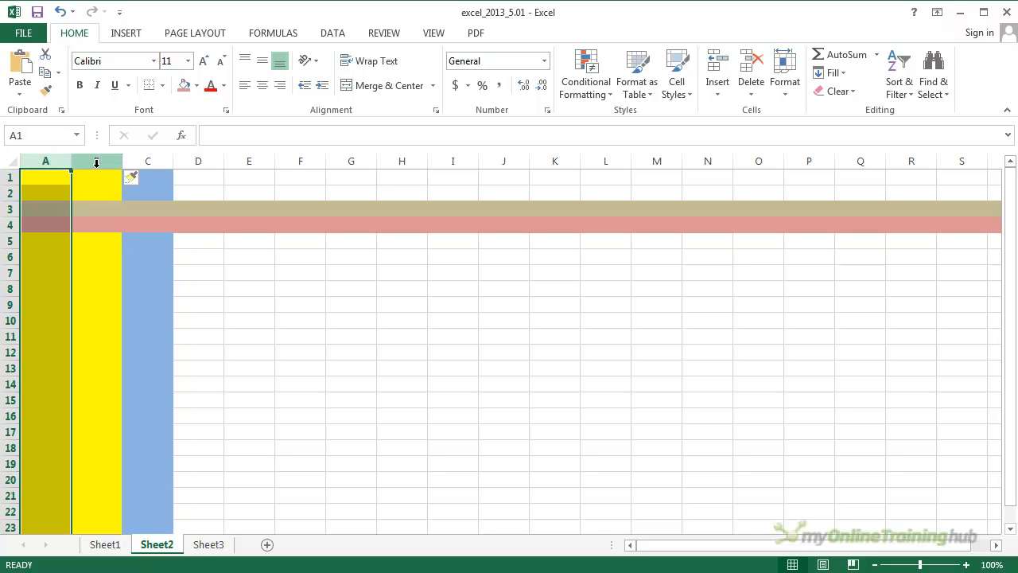
{"action": "left_click", "coordinate": [96, 161]}
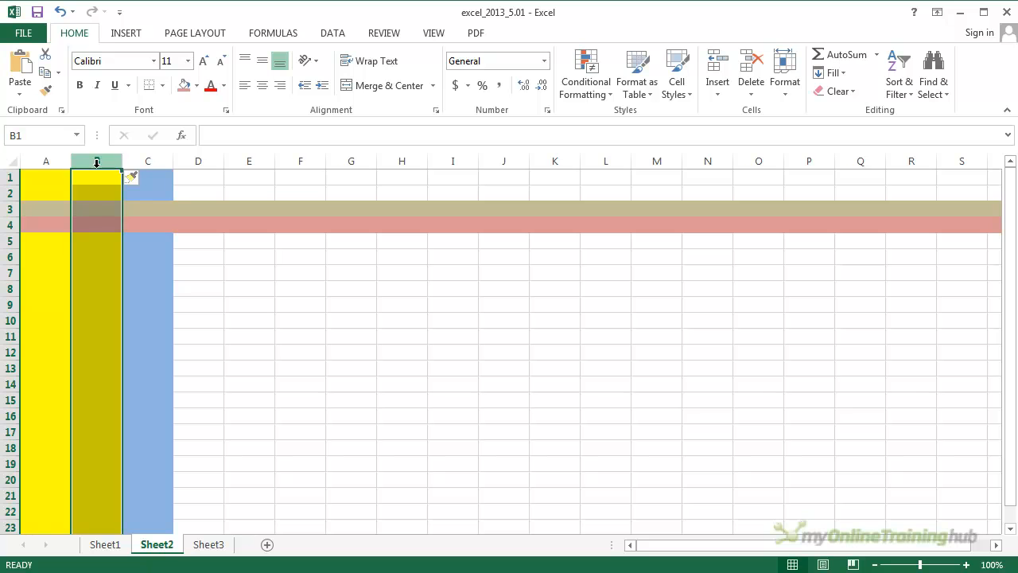
{"action": "left_click", "coordinate": [4, 226]}
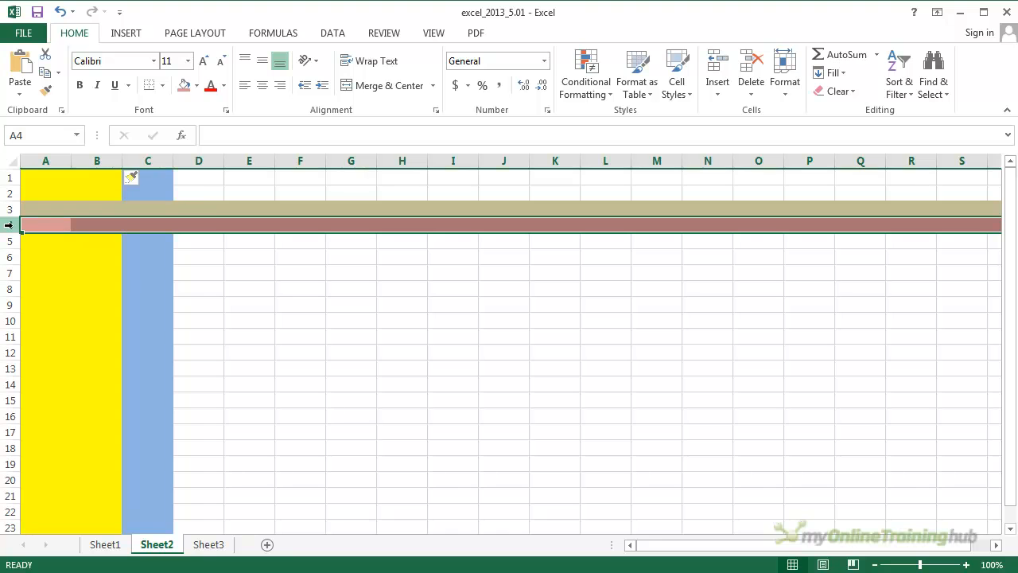
{"action": "right_click", "coordinate": [13, 228]}
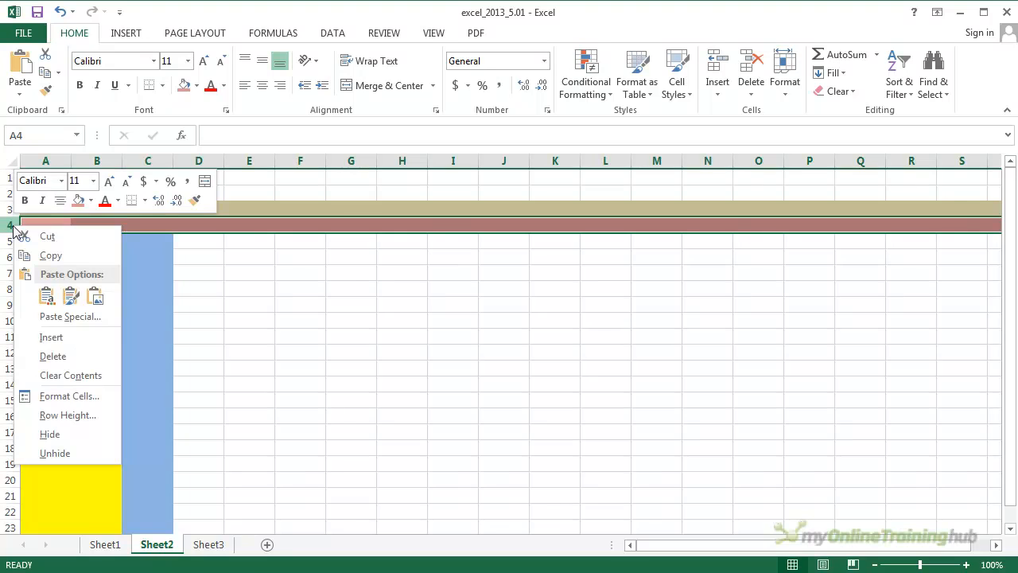
{"action": "left_click", "coordinate": [45, 336]}
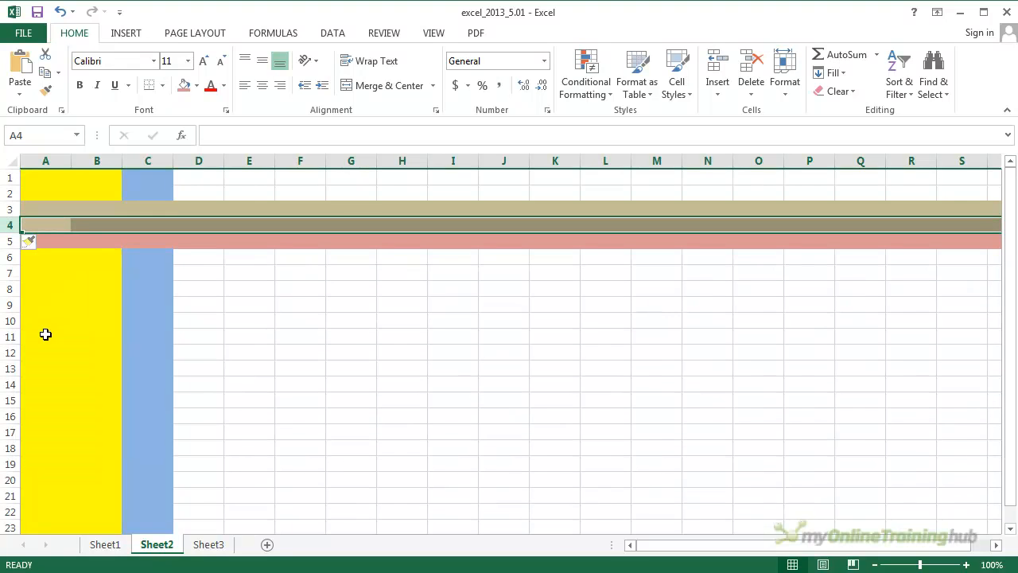
{"action": "left_click", "coordinate": [91, 243]}
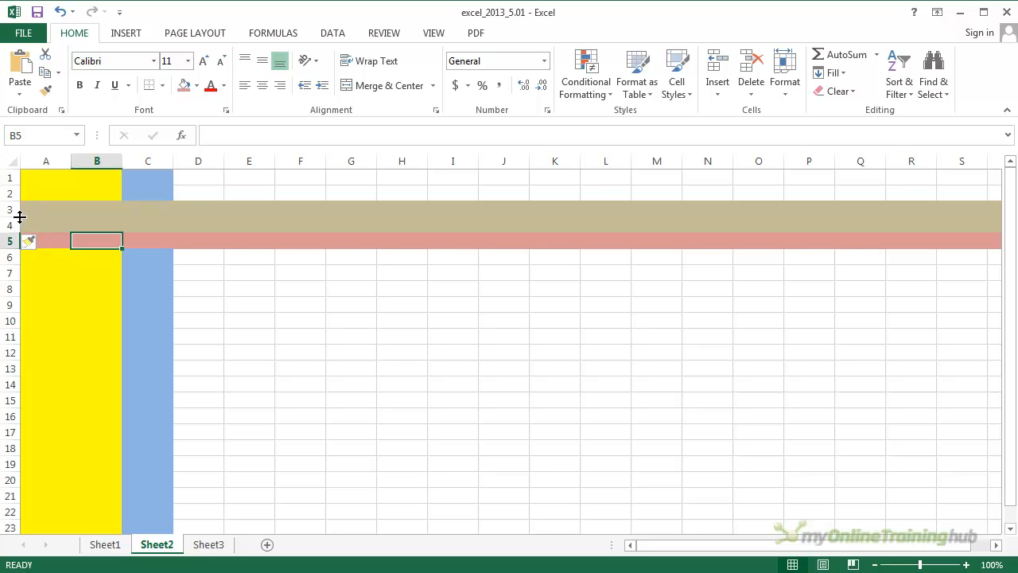
{"action": "left_click", "coordinate": [8, 178]}
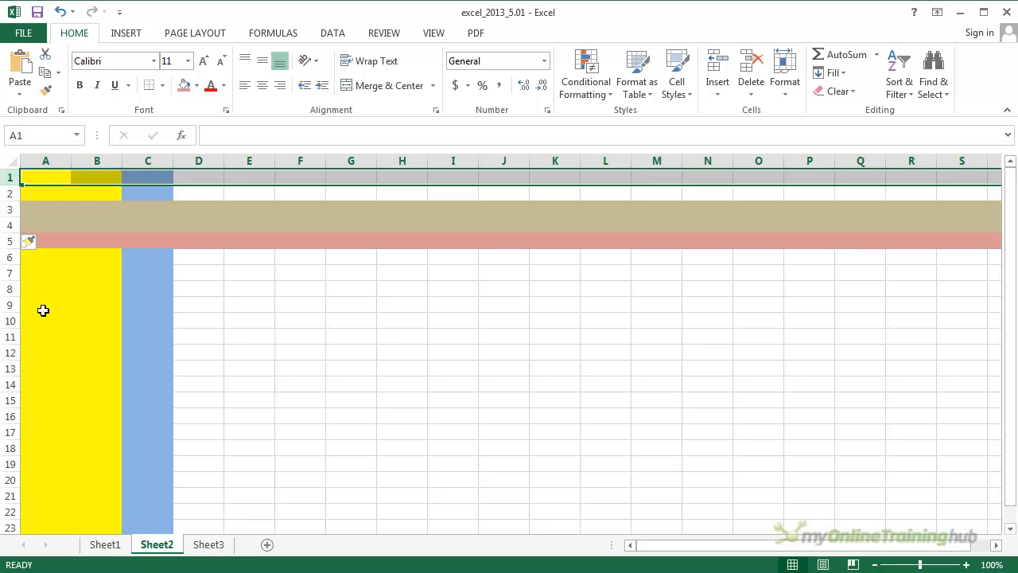
{"action": "left_click", "coordinate": [82, 273]}
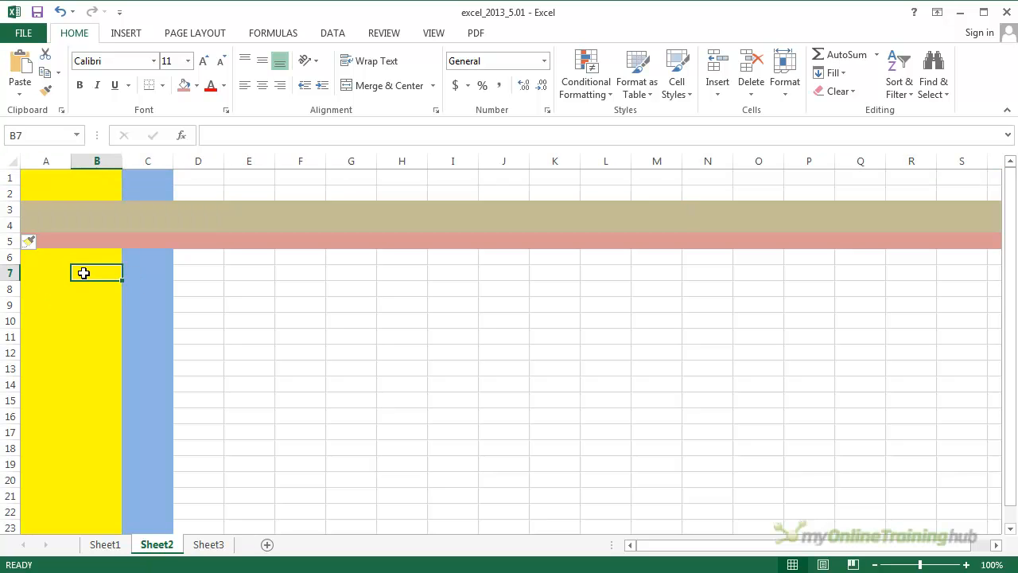
{"action": "left_click", "coordinate": [217, 285]}
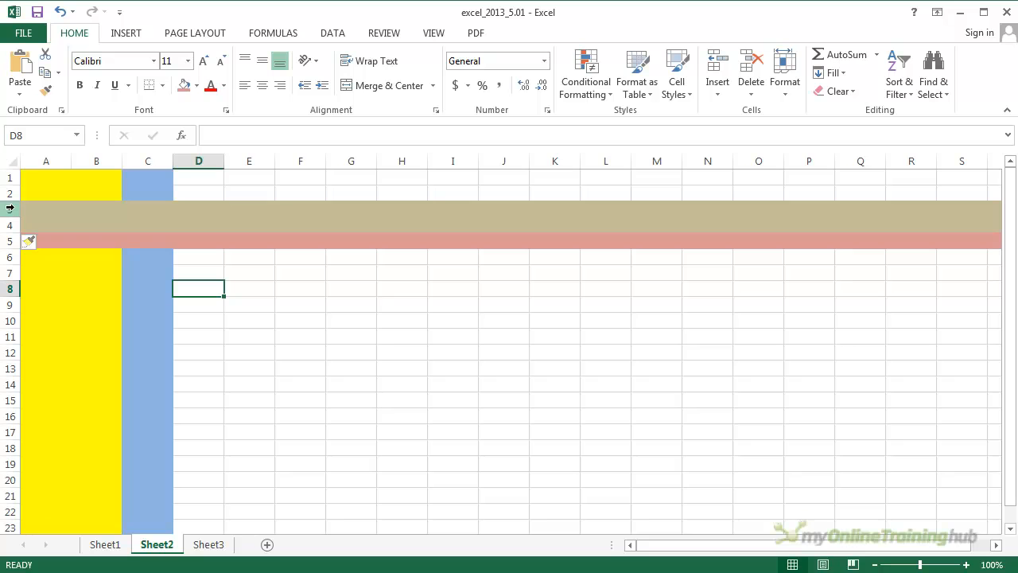
- Insert two new rows at once above the tan rows 3 and 4
{"action": "left_click_drag", "start_coordinate": [9, 208], "coordinate": [7, 226]}
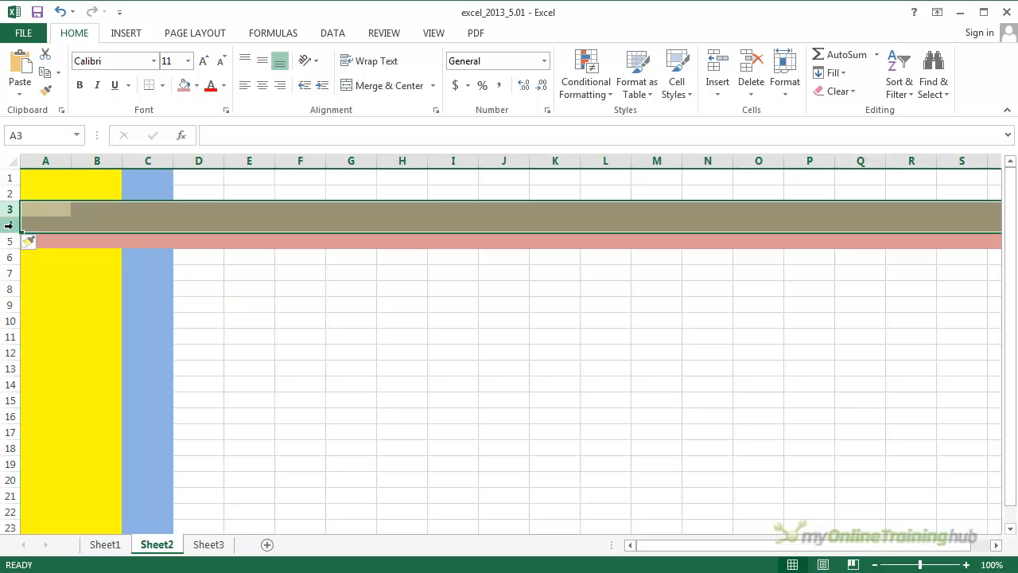
{"action": "right_click", "coordinate": [10, 226]}
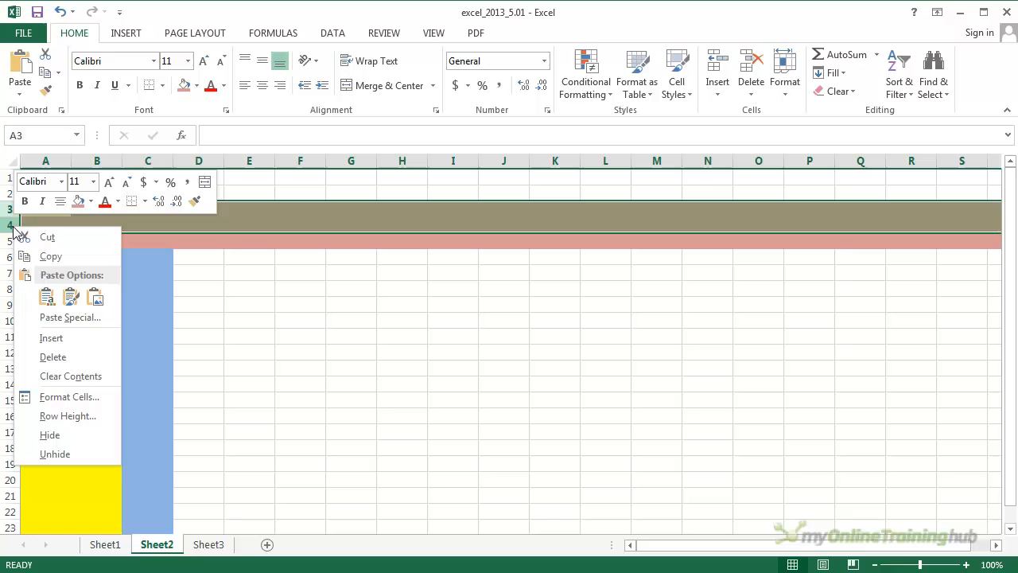
{"action": "left_click", "coordinate": [62, 340]}
{"action": "left_click", "coordinate": [230, 300]}
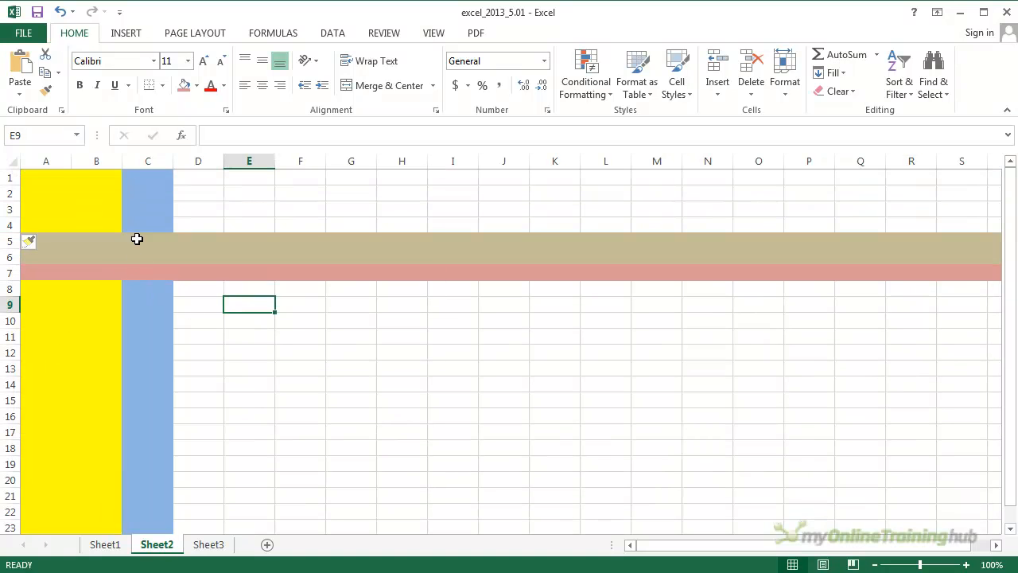
- Insert two new columns at once before columns B and C
{"action": "left_click_drag", "start_coordinate": [92, 162], "coordinate": [146, 162]}
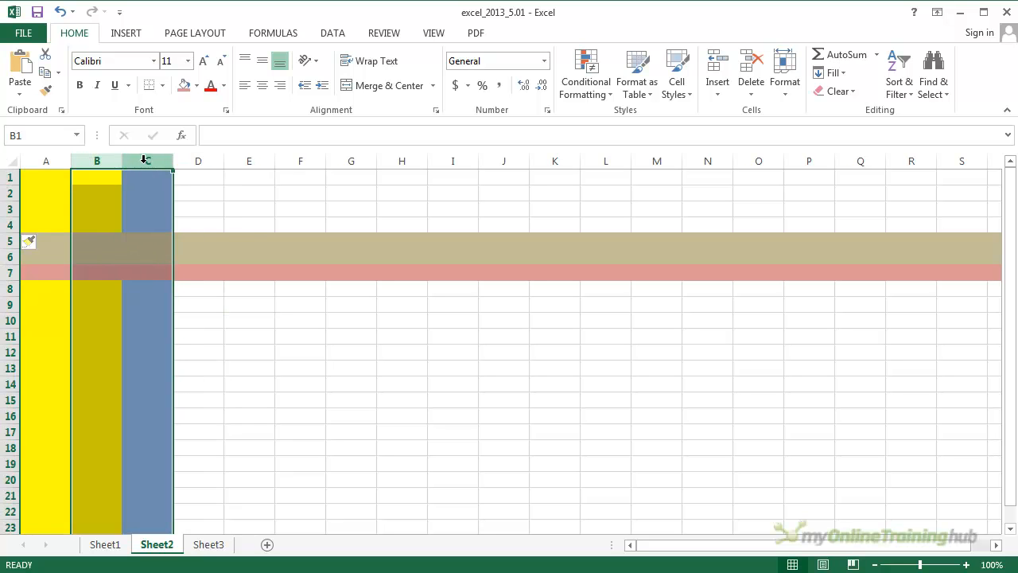
{"action": "right_click", "coordinate": [145, 161]}
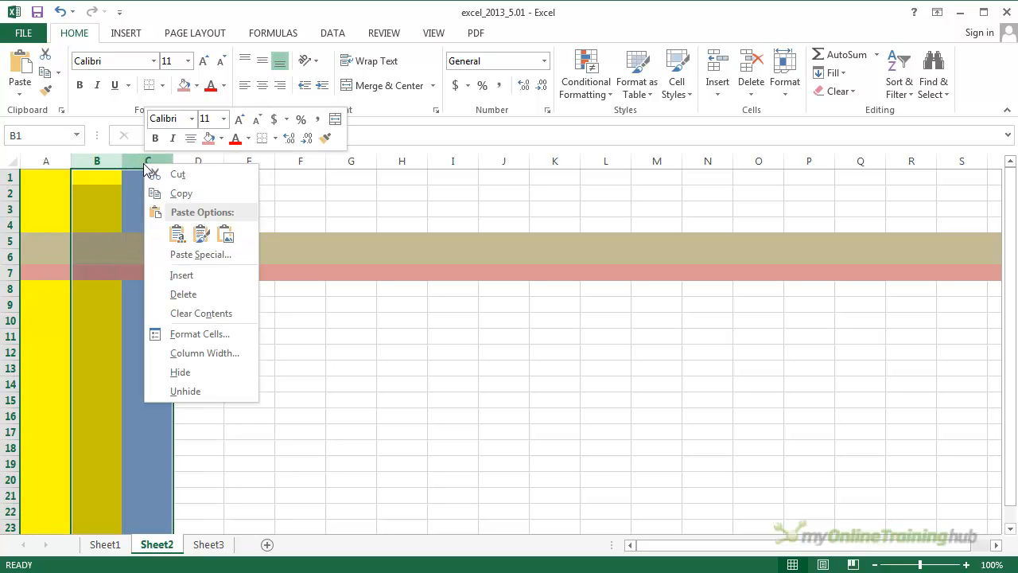
{"action": "left_click", "coordinate": [189, 276]}
{"action": "left_click", "coordinate": [200, 319]}
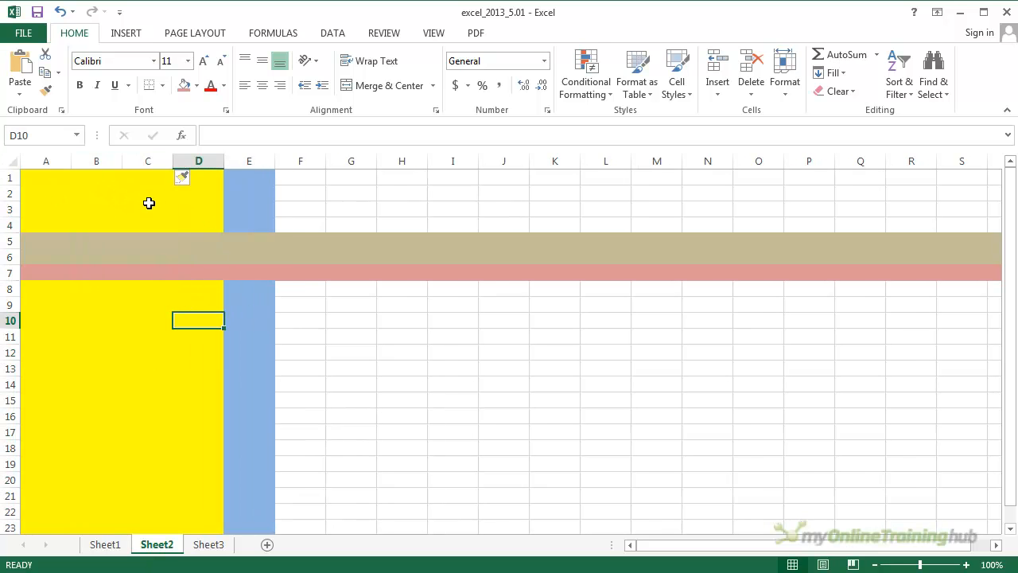
- Enter 1234 in cell D5, in the first tan row of the yellow area
{"action": "left_click", "coordinate": [148, 346]}
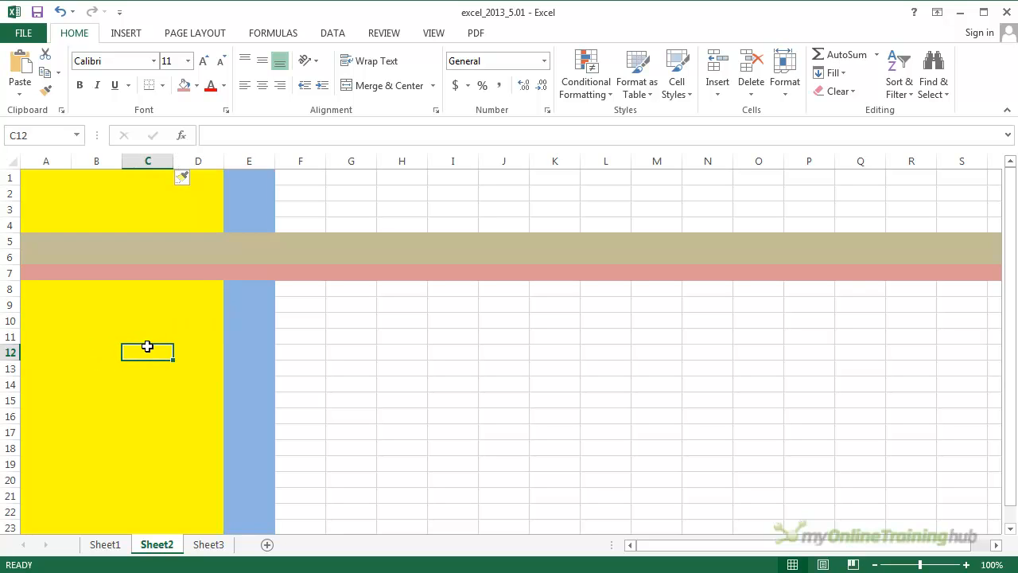
{"action": "left_click", "coordinate": [176, 246]}
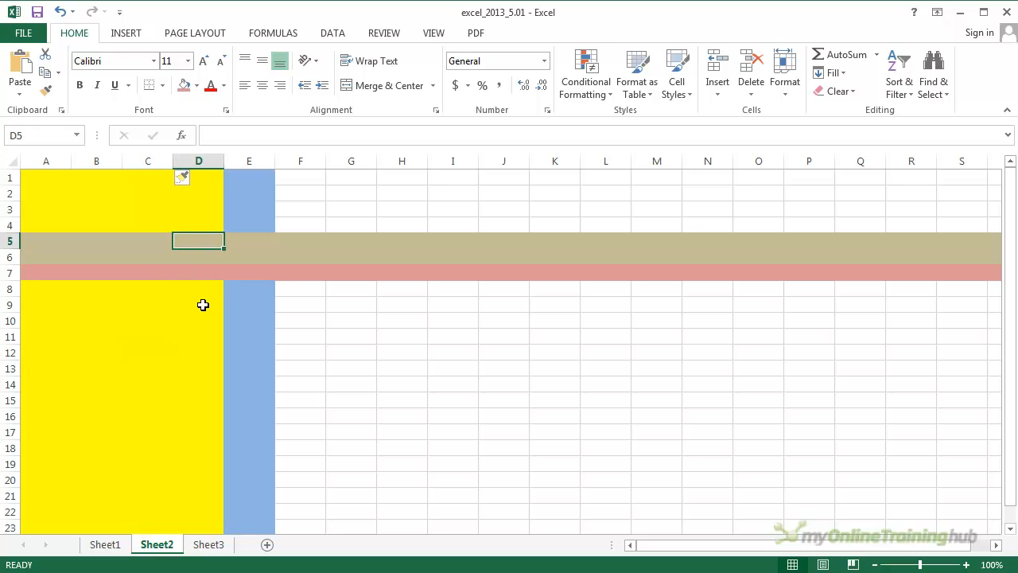
{"action": "type", "text": "123"}
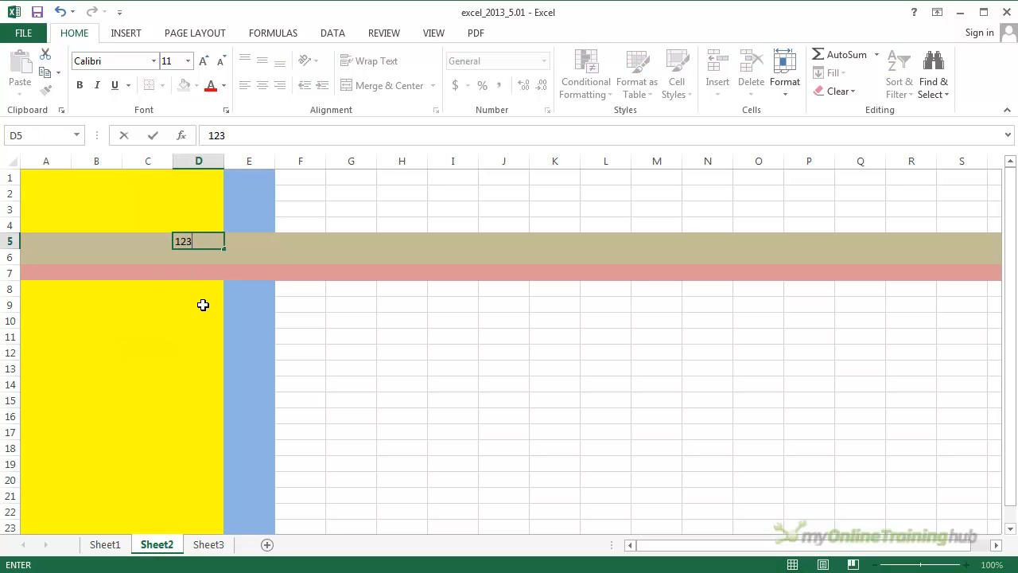
{"action": "type", "text": "4"}
{"action": "key", "text": "Return"}
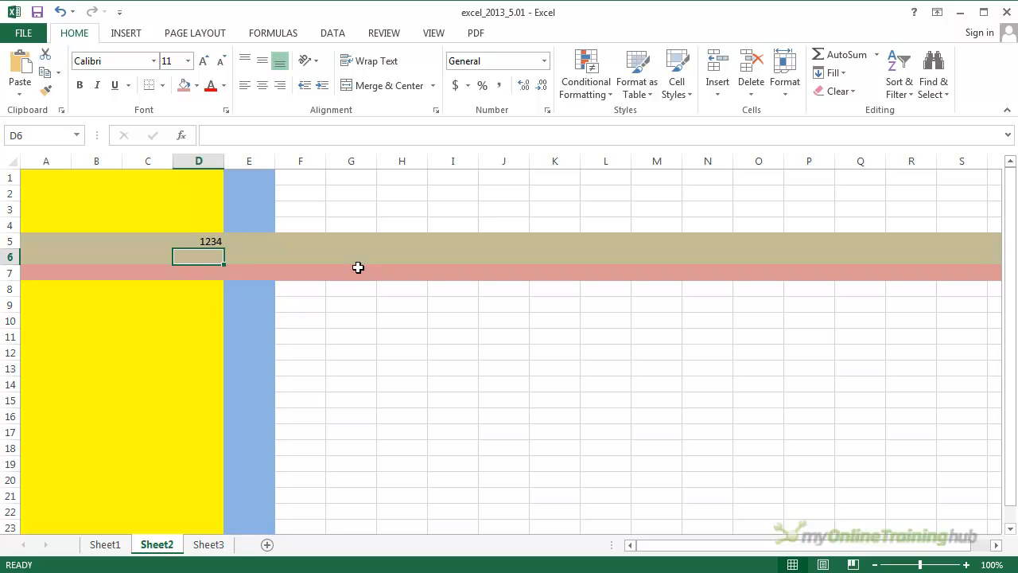
- Insert a single cell at D5 with the Shift cells down option
{"action": "left_click", "coordinate": [205, 238]}
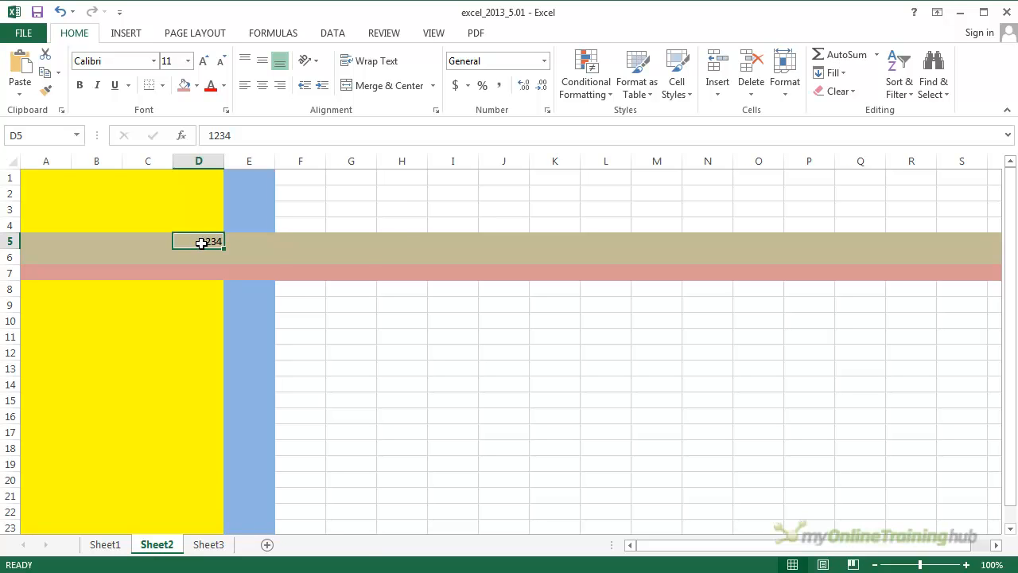
{"action": "right_click", "coordinate": [203, 245]}
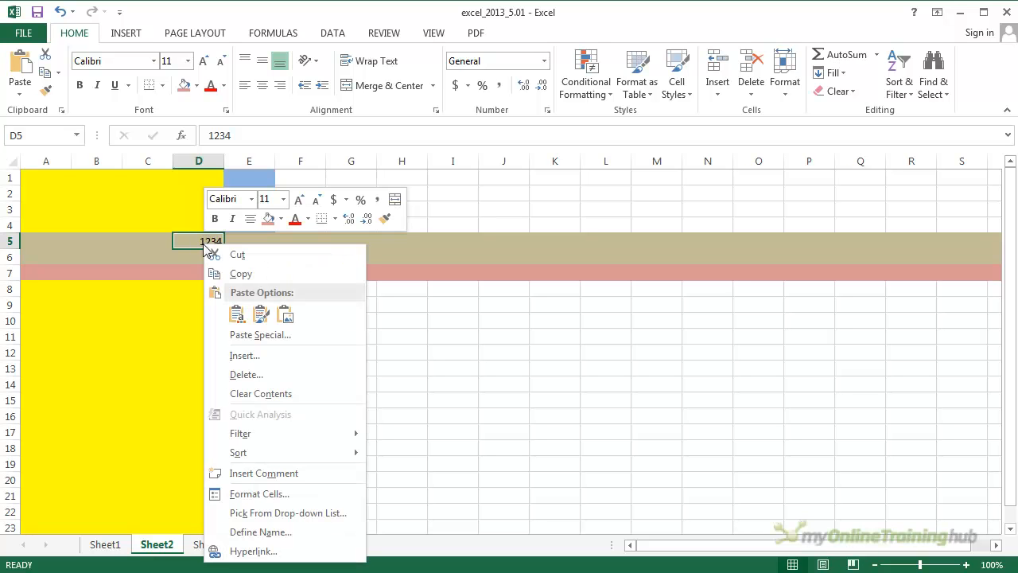
{"action": "left_click", "coordinate": [239, 356]}
{"action": "left_click_drag", "start_coordinate": [231, 289], "coordinate": [264, 267]}
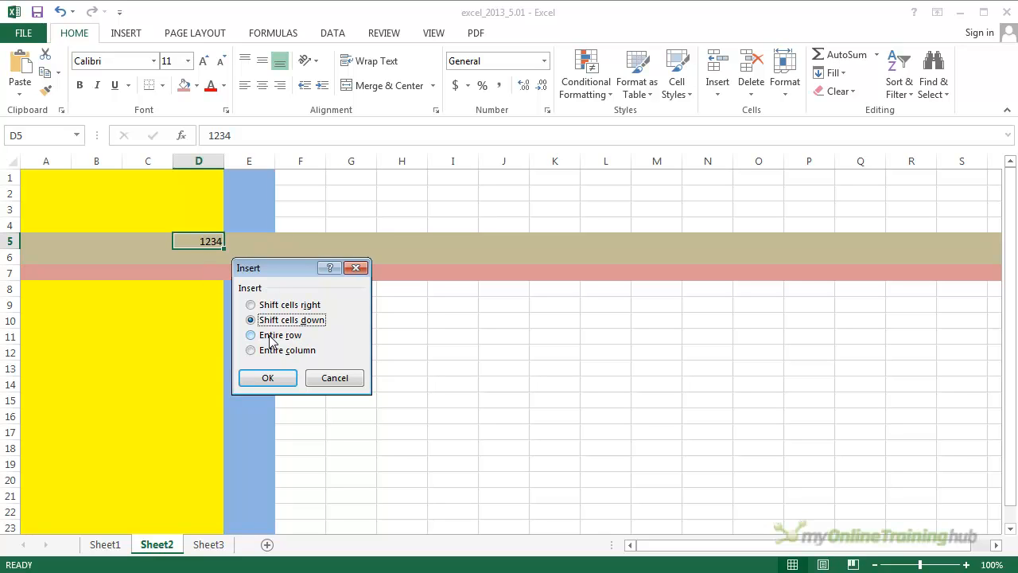
{"action": "left_click", "coordinate": [268, 378]}
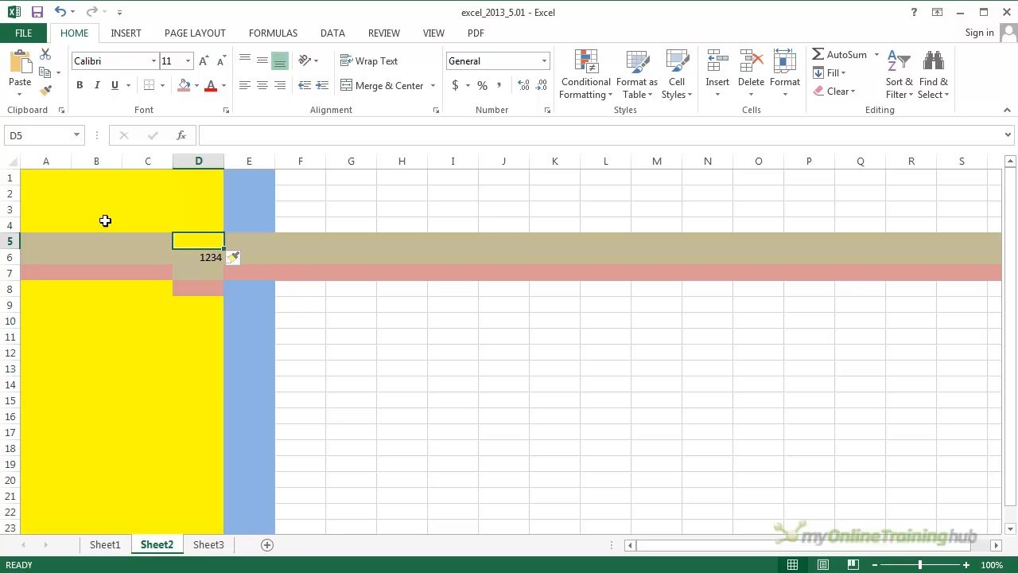
{"action": "left_click", "coordinate": [38, 183]}
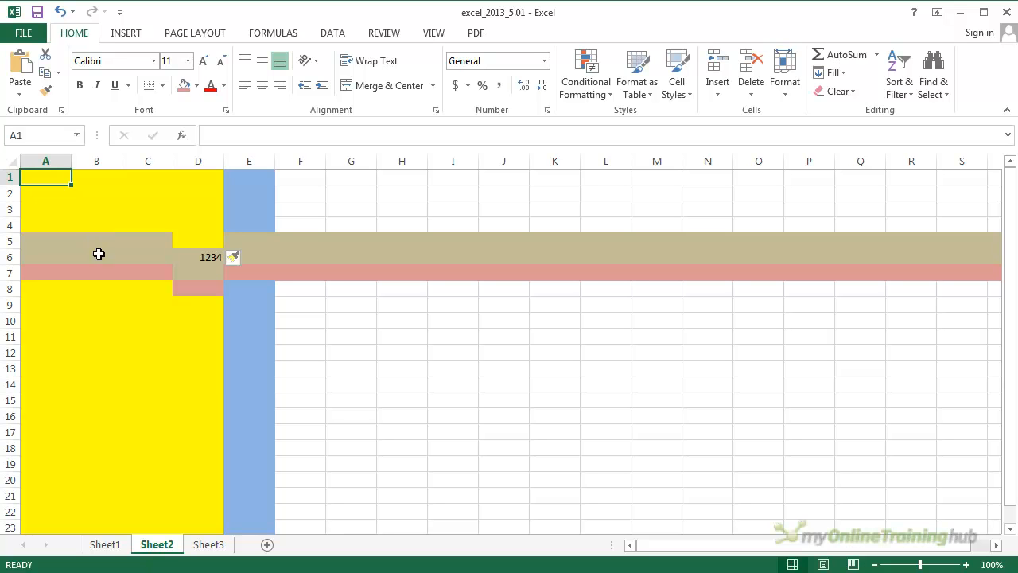
- On Sheet1, insert a new row above row 7 (Carrots) of the Grocery List
{"action": "left_click", "coordinate": [107, 549]}
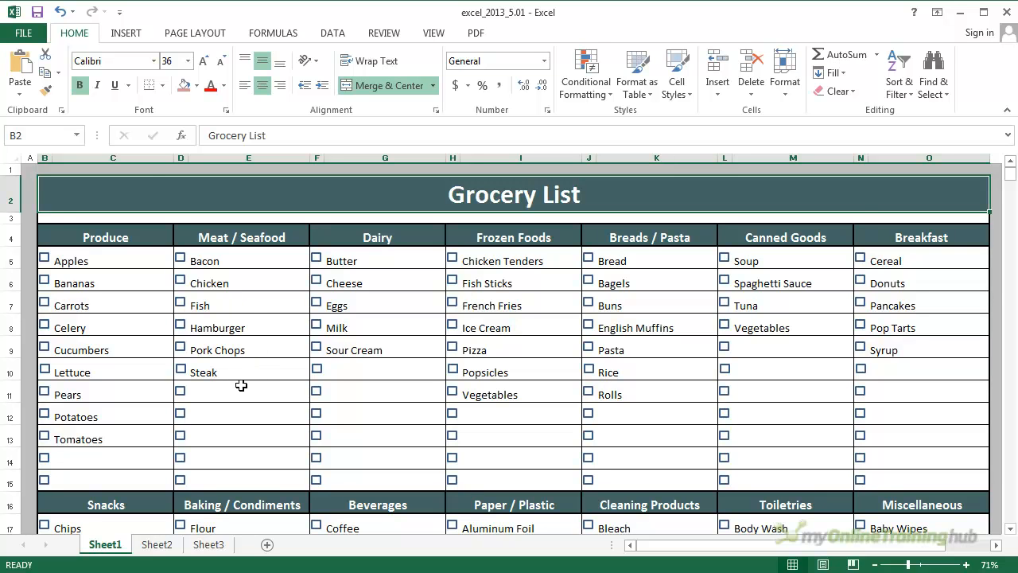
{"action": "scroll", "coordinate": [239, 385], "scroll_direction": "down", "scroll_amount": 4}
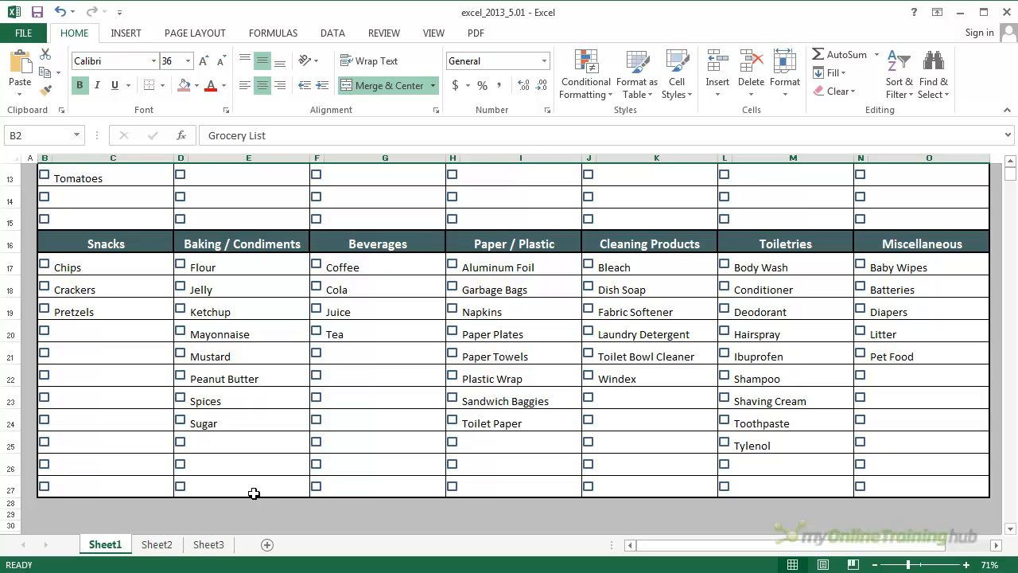
{"action": "scroll", "coordinate": [253, 494], "scroll_direction": "up", "scroll_amount": 4}
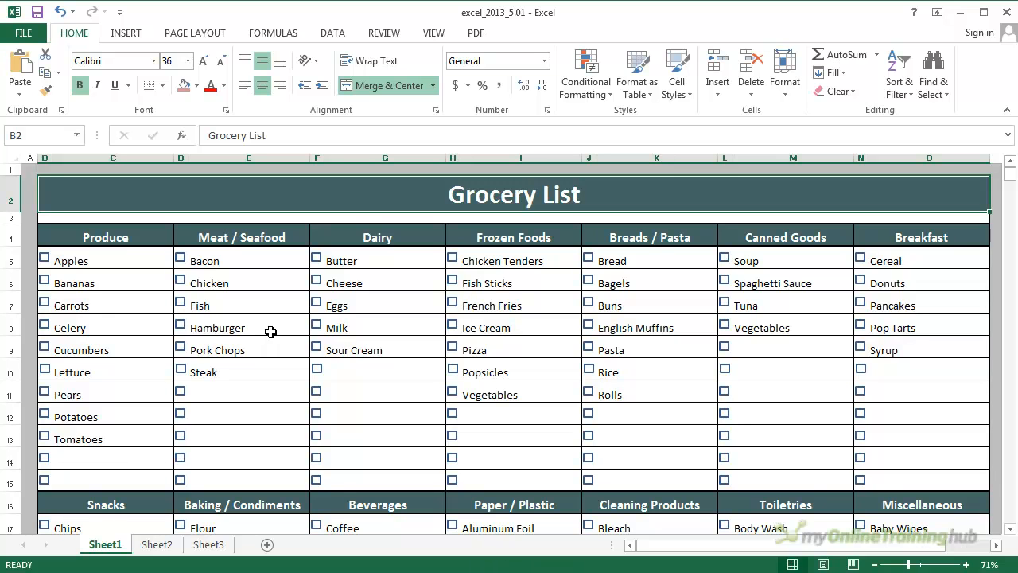
{"action": "left_click", "coordinate": [11, 303]}
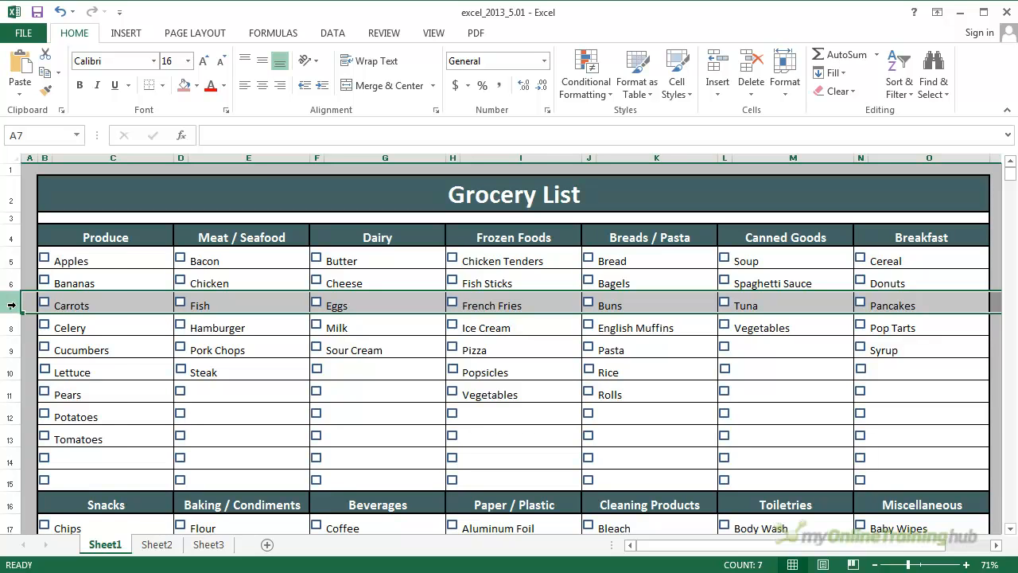
{"action": "right_click", "coordinate": [11, 305]}
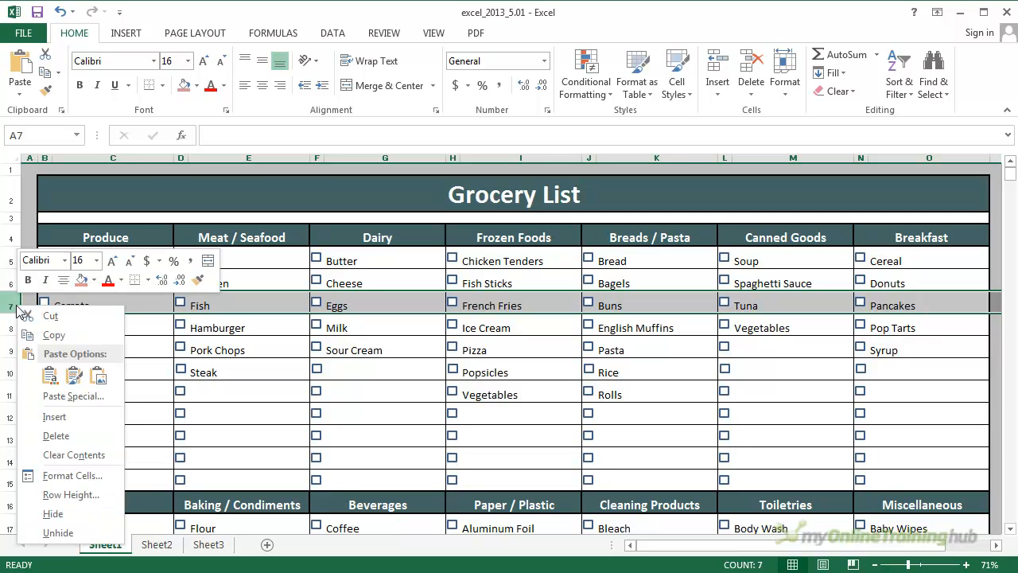
{"action": "left_click", "coordinate": [60, 416]}
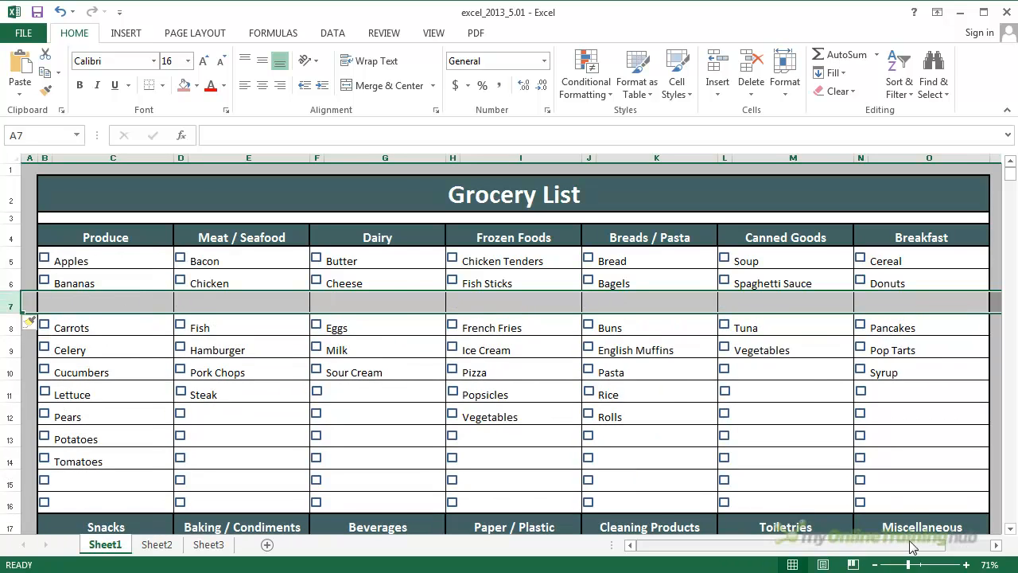
- Fill the row 6 entries, from Bananas through Donuts with their checkboxes, down into the empty row 7
{"action": "left_click_drag", "start_coordinate": [915, 545], "coordinate": [954, 556]}
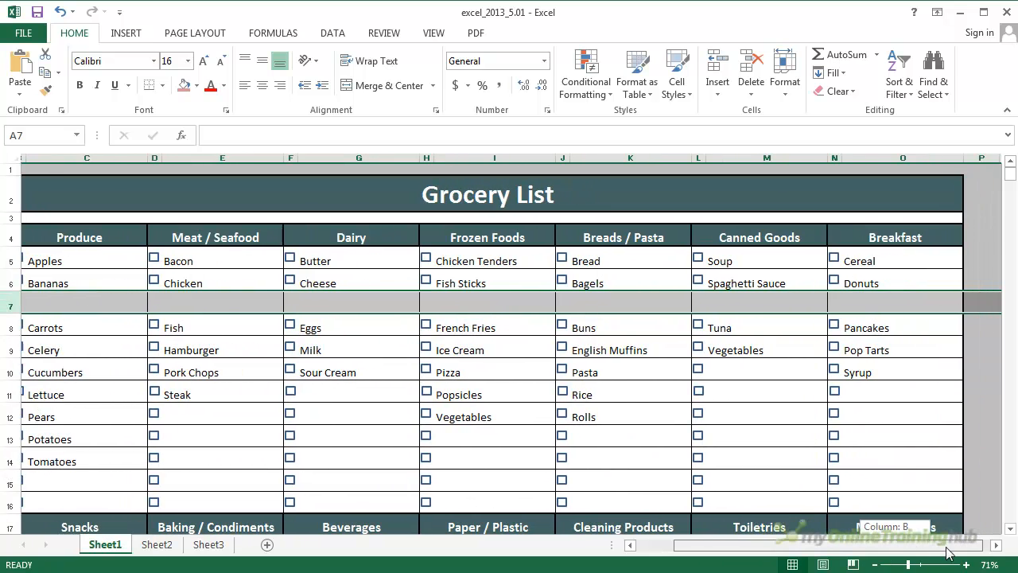
{"action": "left_click", "coordinate": [996, 546]}
{"action": "left_click", "coordinate": [996, 546]}
{"action": "left_click", "coordinate": [996, 546]}
{"action": "left_click", "coordinate": [996, 546]}
{"action": "left_click_drag", "start_coordinate": [970, 547], "coordinate": [827, 545]}
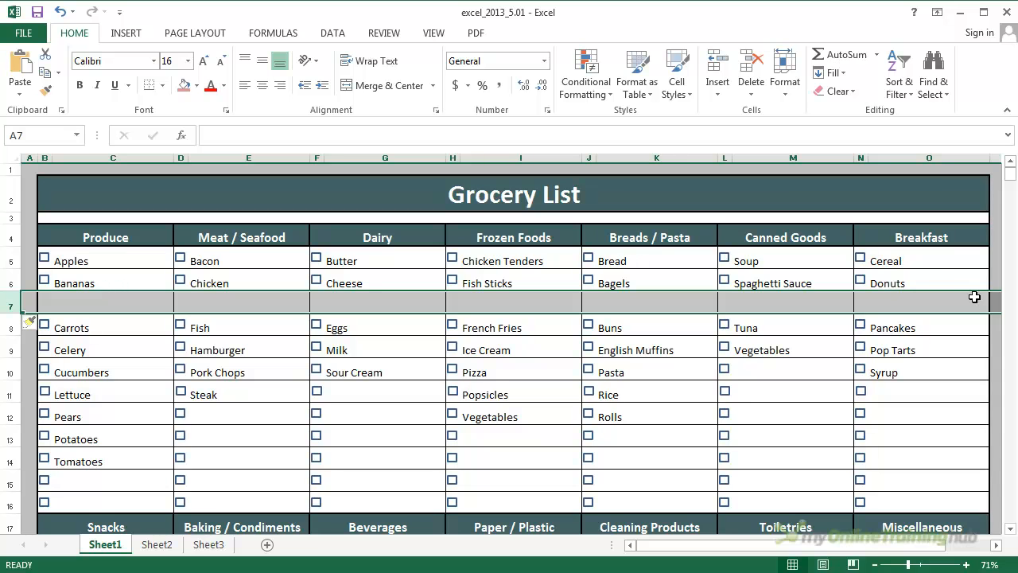
{"action": "left_click_drag", "start_coordinate": [886, 283], "coordinate": [47, 283]}
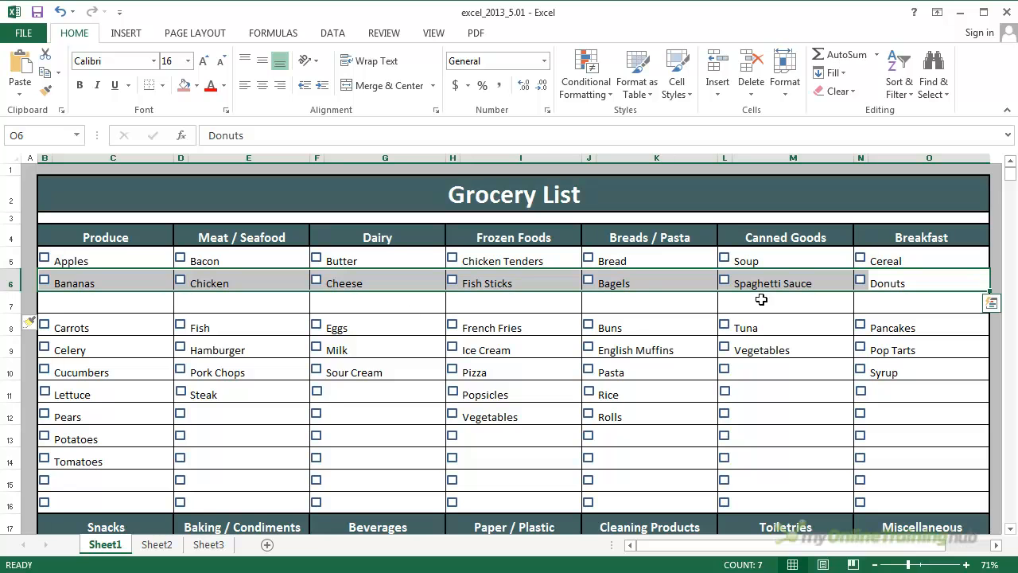
{"action": "left_click_drag", "start_coordinate": [989, 292], "coordinate": [993, 305]}
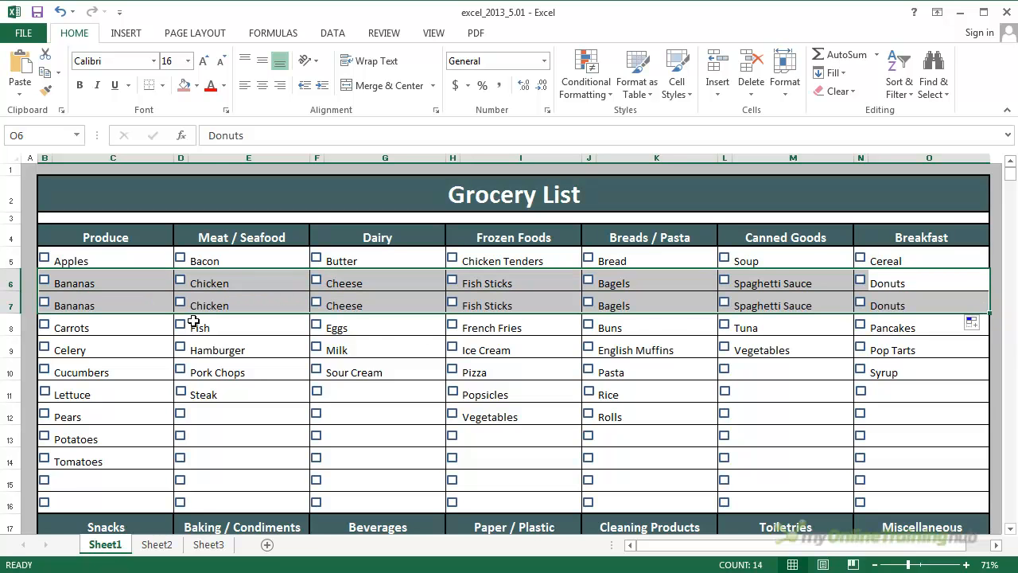
{"action": "left_click", "coordinate": [85, 328]}
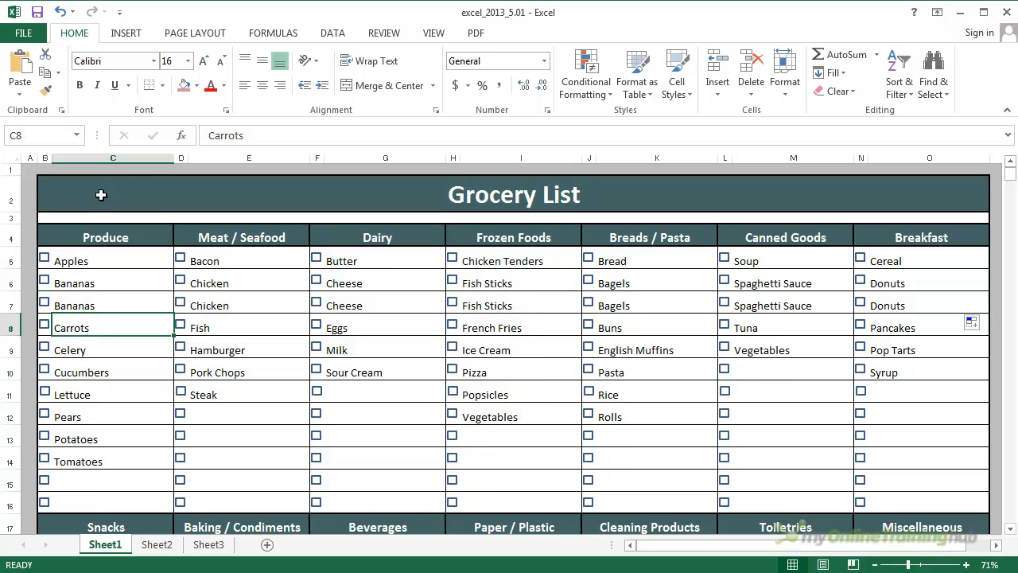
- Insert two new columns at once before the Meat / Seafood columns D and E
{"action": "left_click", "coordinate": [227, 157]}
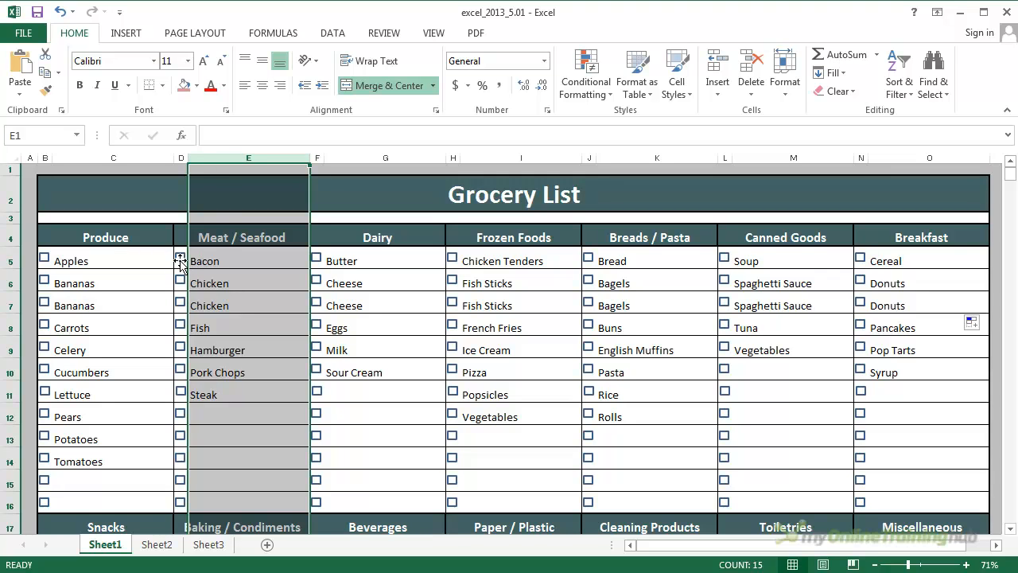
{"action": "left_click", "coordinate": [182, 160]}
{"action": "left_click_drag", "start_coordinate": [182, 160], "coordinate": [216, 162]}
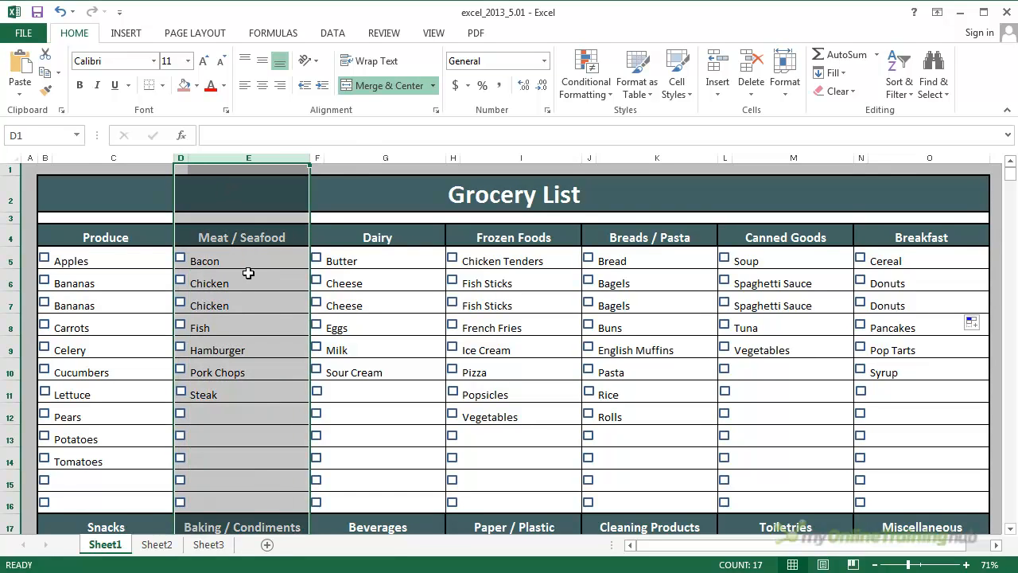
{"action": "scroll", "coordinate": [249, 273], "scroll_direction": "down", "scroll_amount": 4}
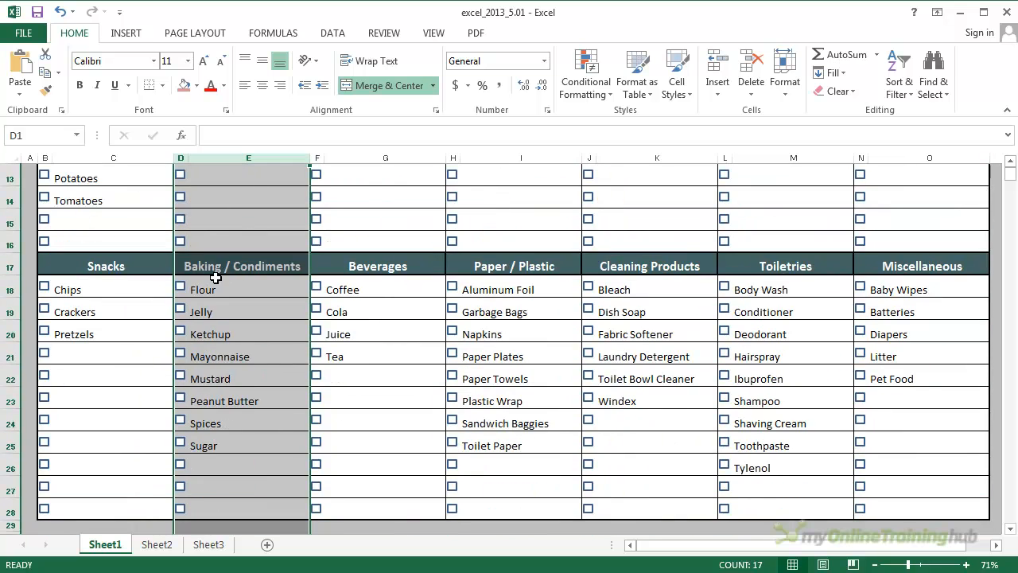
{"action": "scroll", "coordinate": [243, 276], "scroll_direction": "down", "scroll_amount": 3}
{"action": "scroll", "coordinate": [243, 276], "scroll_direction": "up", "scroll_amount": 6}
{"action": "scroll", "coordinate": [243, 276], "scroll_direction": "up", "scroll_amount": 1}
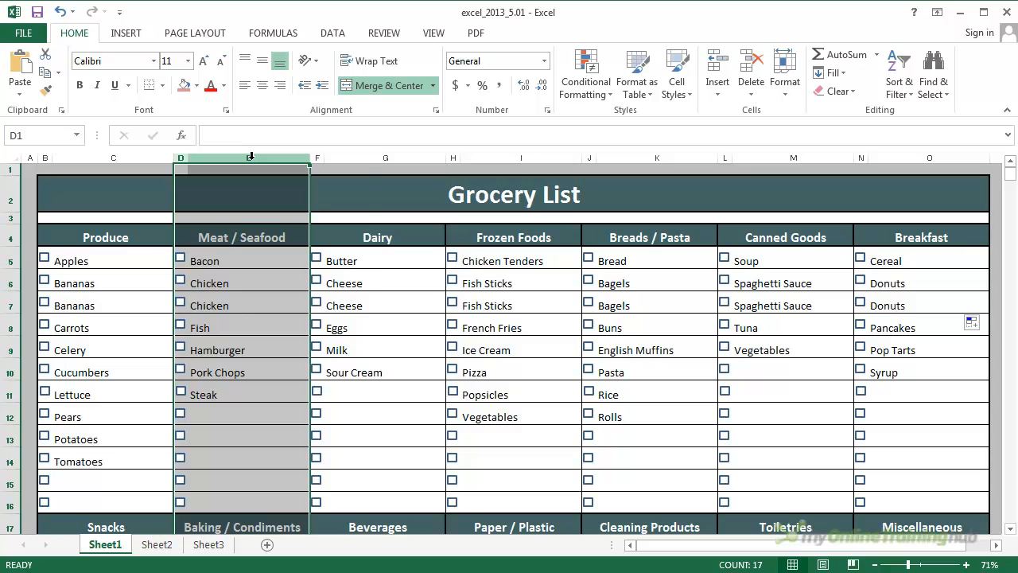
{"action": "right_click", "coordinate": [251, 157]}
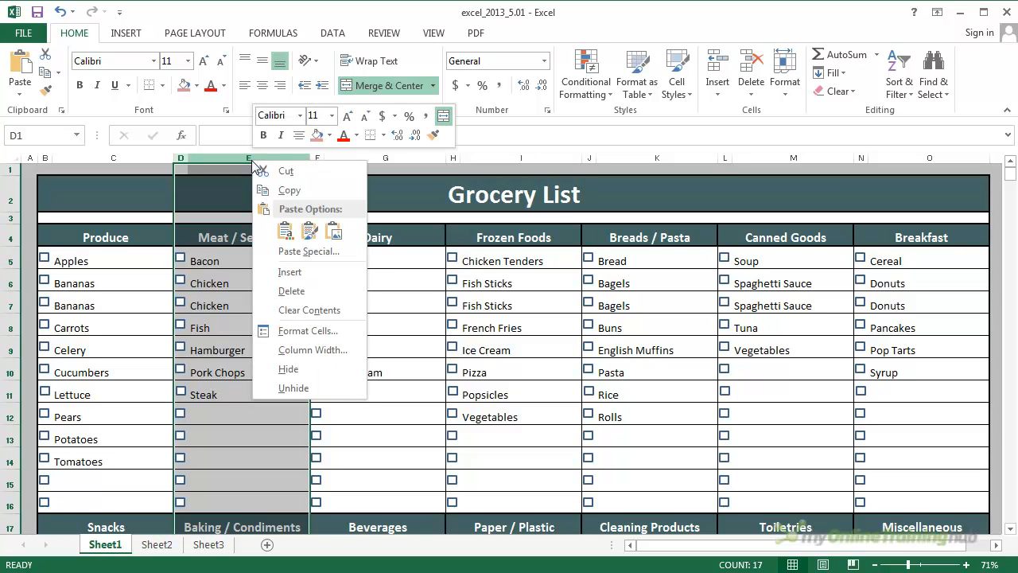
{"action": "left_click", "coordinate": [307, 273]}
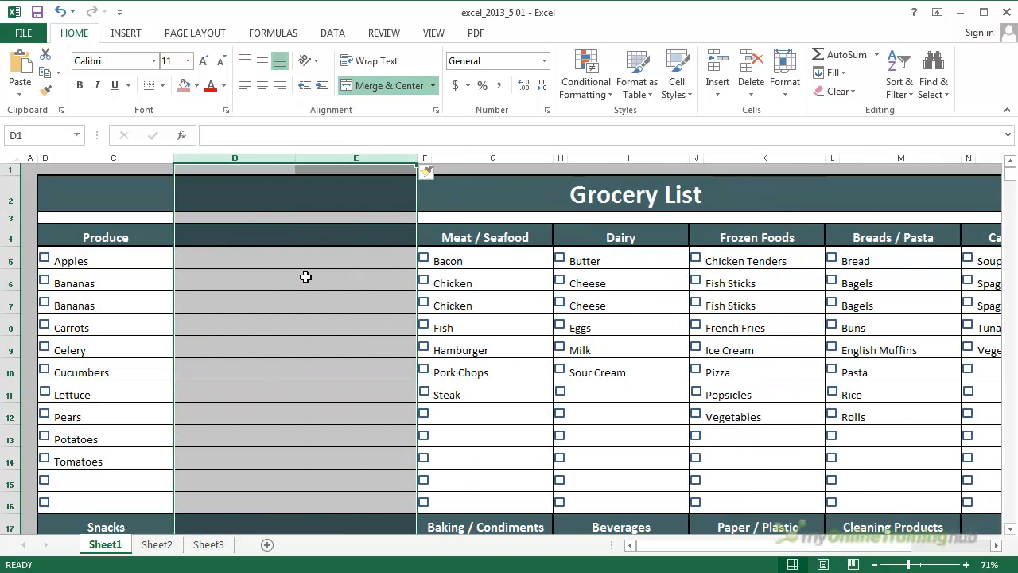
{"action": "left_click", "coordinate": [330, 318]}
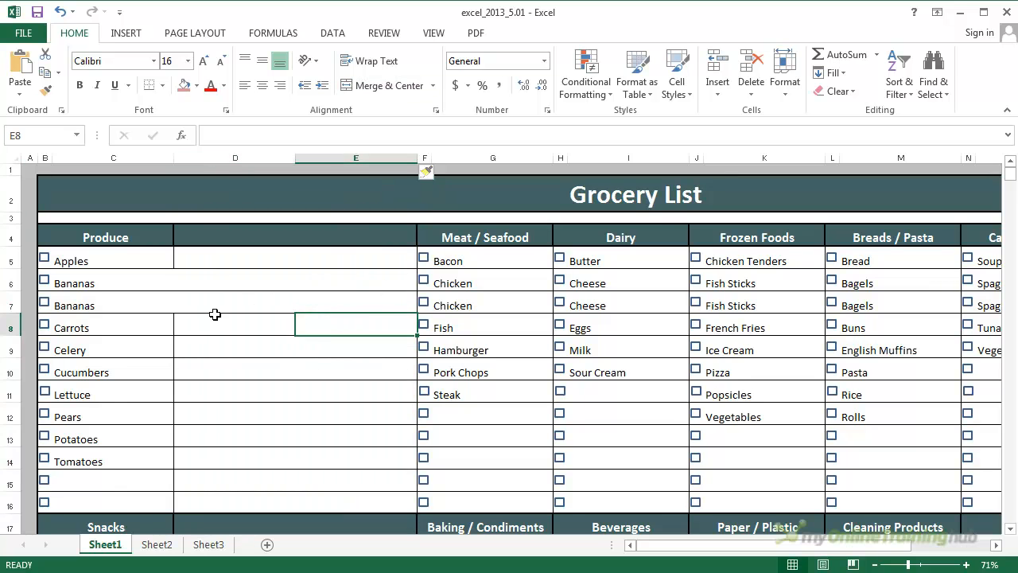
- Fill the Meat / Seafood and Baking / Condiments lists from columns F and G leftward into the empty columns D and E
{"action": "scroll", "coordinate": [213, 314], "scroll_direction": "down", "scroll_amount": 3}
{"action": "scroll", "coordinate": [213, 314], "scroll_direction": "up", "scroll_amount": 2}
{"action": "left_click", "coordinate": [332, 308]}
{"action": "key", "text": "Down"}
{"action": "key", "text": "Down"}
{"action": "scroll", "coordinate": [325, 359], "scroll_direction": "down", "scroll_amount": 4}
{"action": "scroll", "coordinate": [308, 374], "scroll_direction": "up", "scroll_amount": 5}
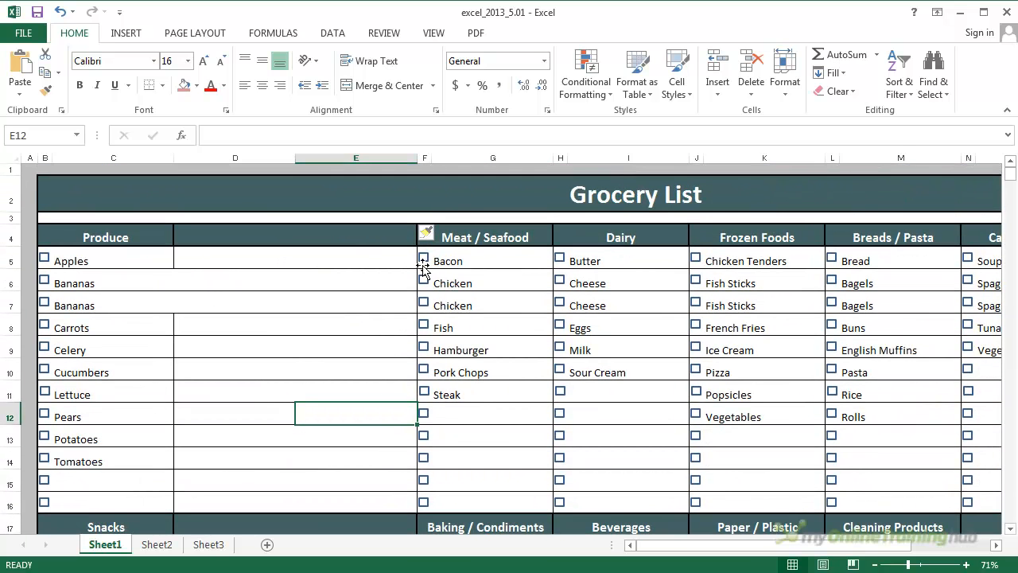
{"action": "left_click_drag", "start_coordinate": [445, 237], "coordinate": [463, 464]}
{"action": "left_click_drag", "start_coordinate": [375, 474], "coordinate": [222, 466]}
{"action": "scroll", "coordinate": [271, 437], "scroll_direction": "up", "scroll_amount": 5}
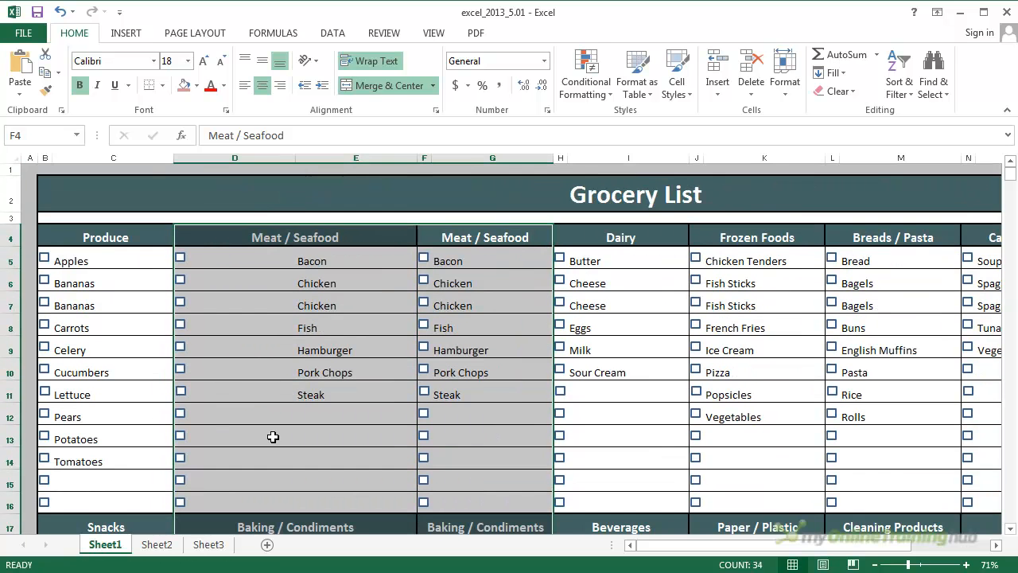
- Narrow column D to a slim checkbox column beside the copied Meat / Seafood items
{"action": "left_click", "coordinate": [391, 262]}
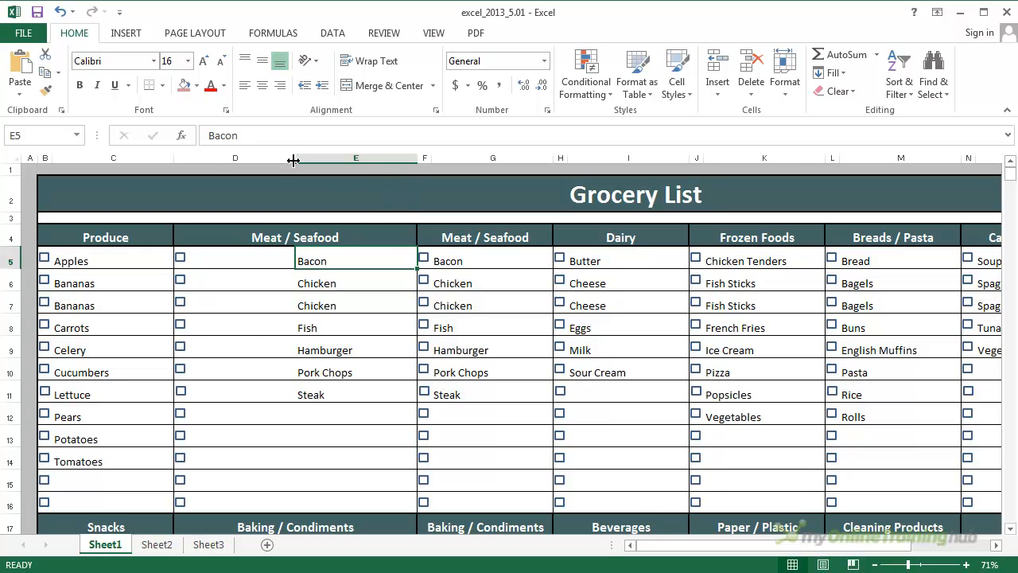
{"action": "left_click_drag", "start_coordinate": [294, 159], "coordinate": [193, 164]}
{"action": "left_click", "coordinate": [241, 237]}
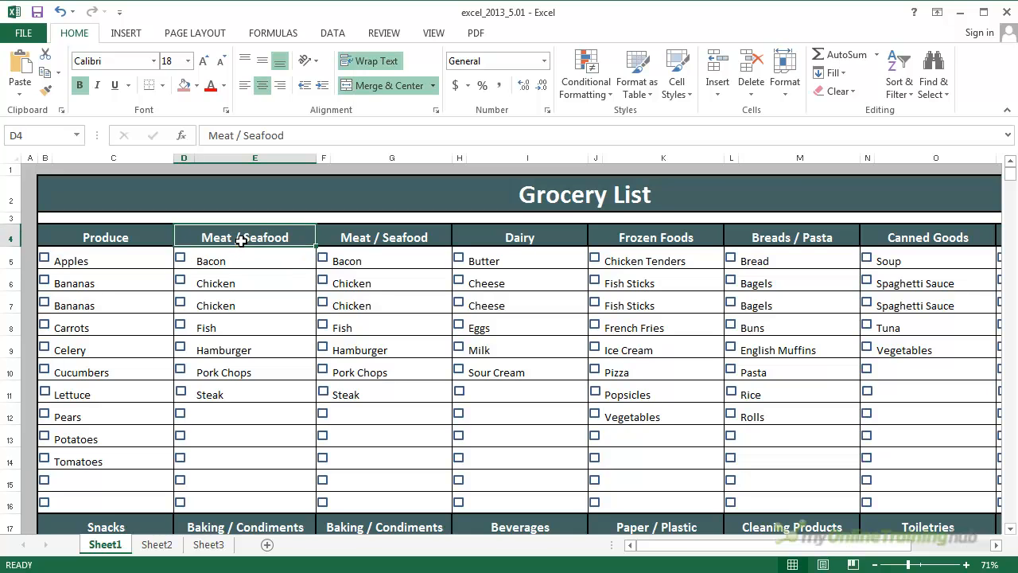
{"action": "key", "text": "Down"}
{"action": "key", "text": "Down"}
{"action": "key", "text": "Down"}
{"action": "key", "text": "Down"}
{"action": "key", "text": "Down"}
{"action": "key", "text": "Down"}
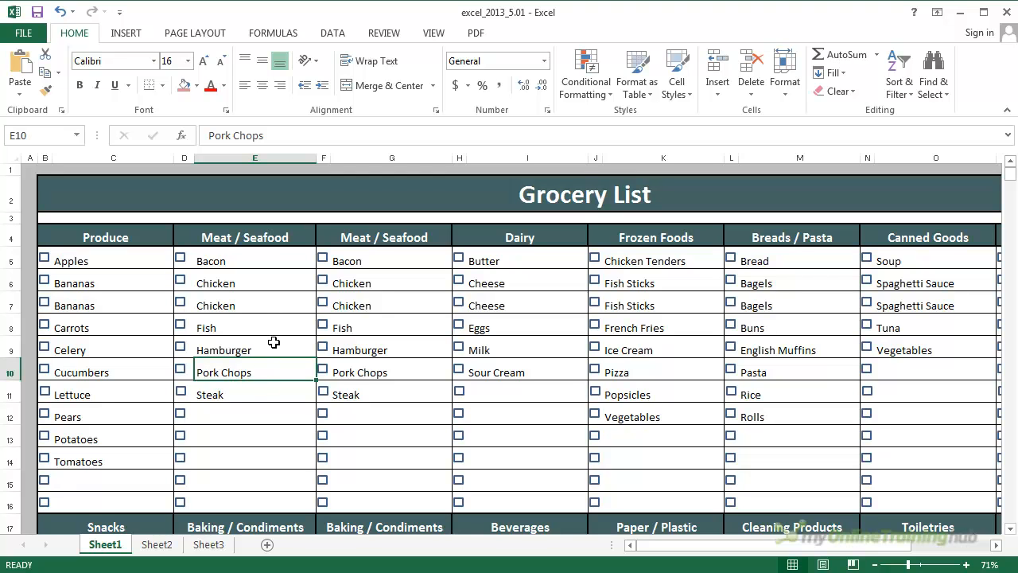
{"action": "left_click", "coordinate": [247, 394]}
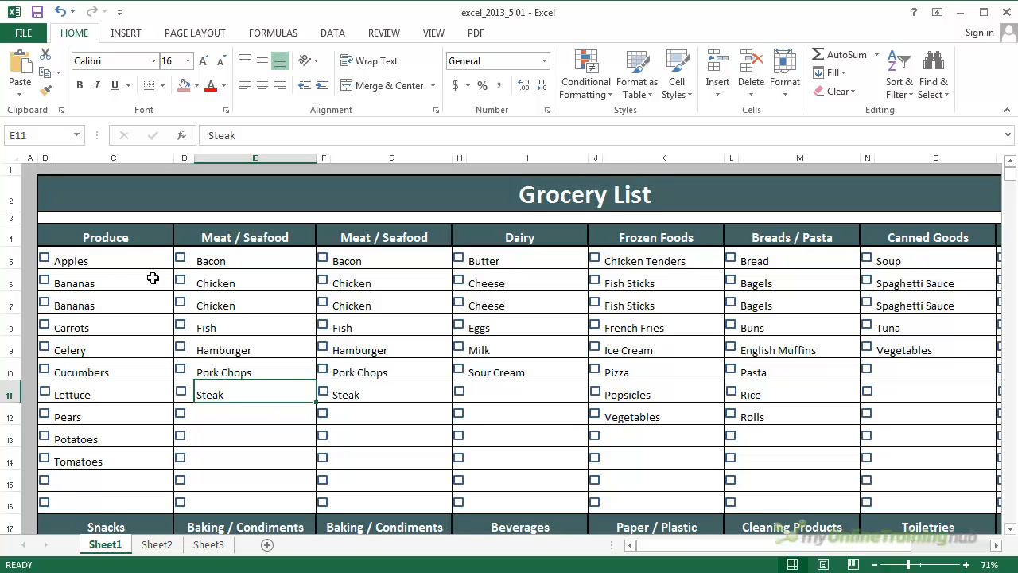
{"action": "left_click", "coordinate": [11, 277]}
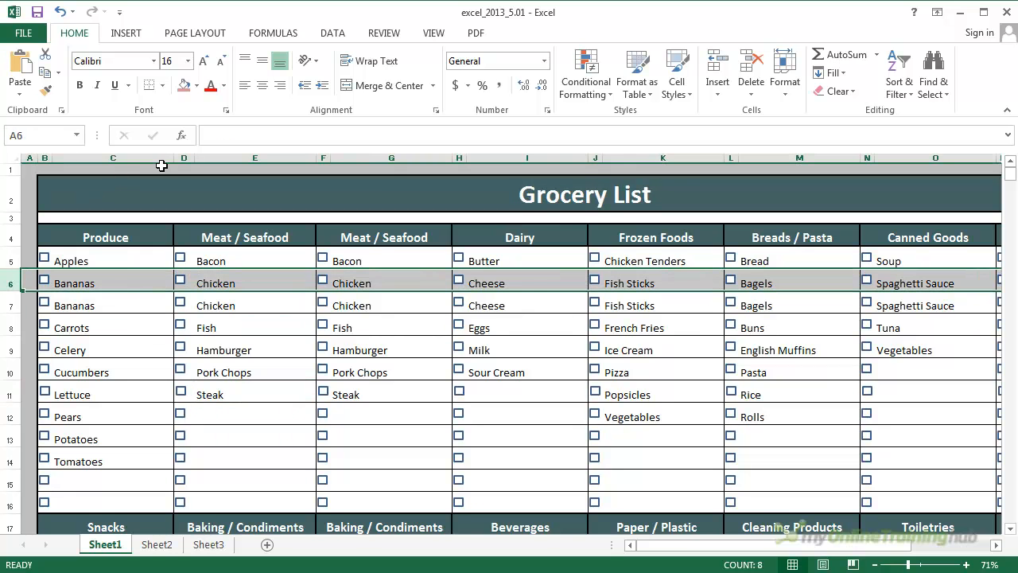
{"action": "left_click", "coordinate": [150, 156]}
{"action": "left_click", "coordinate": [212, 288]}
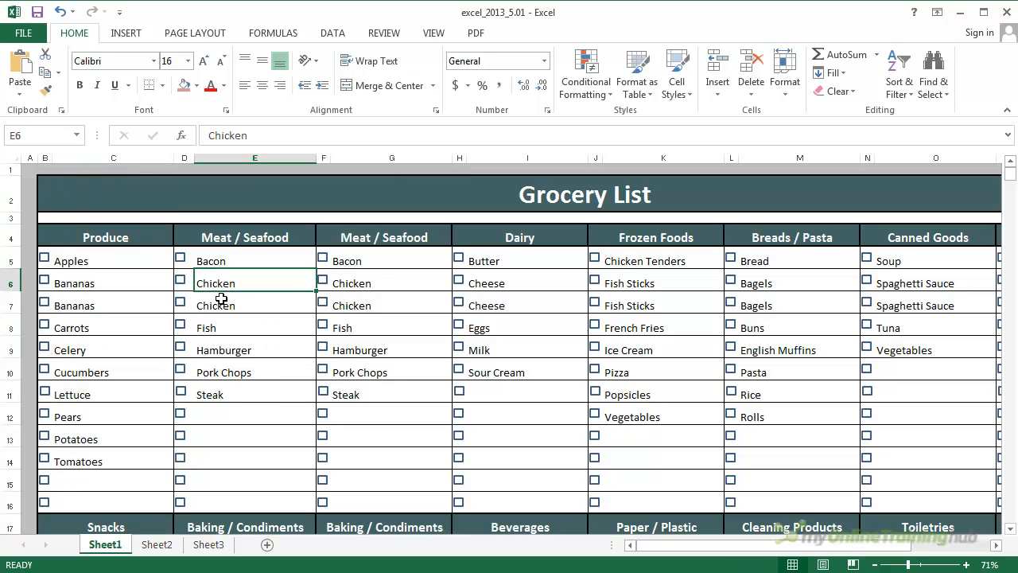
{"action": "left_click_drag", "start_coordinate": [97, 280], "coordinate": [514, 283]}
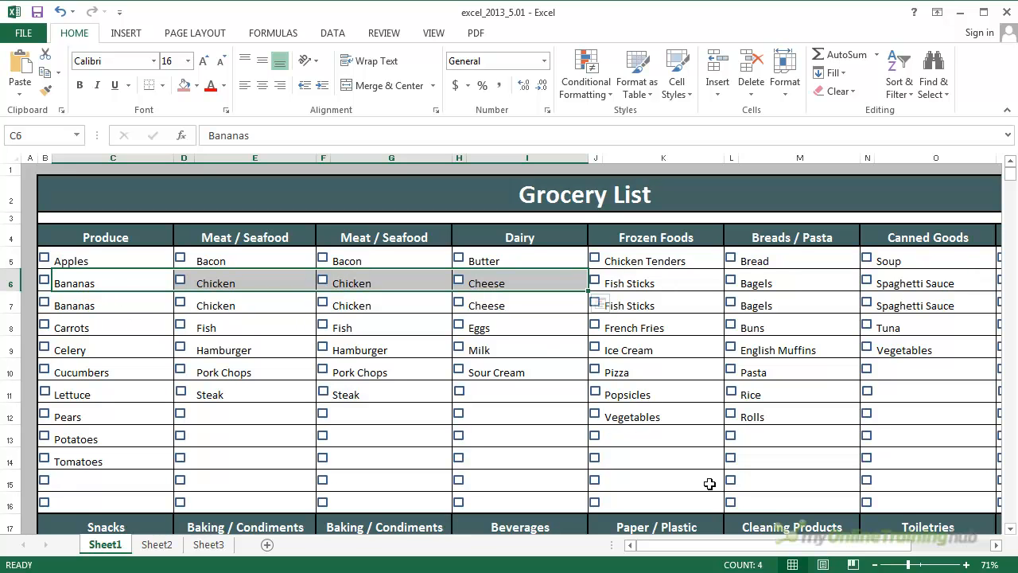
{"action": "left_click", "coordinate": [995, 546]}
{"action": "left_click", "coordinate": [995, 546]}
{"action": "left_click", "coordinate": [756, 283]}
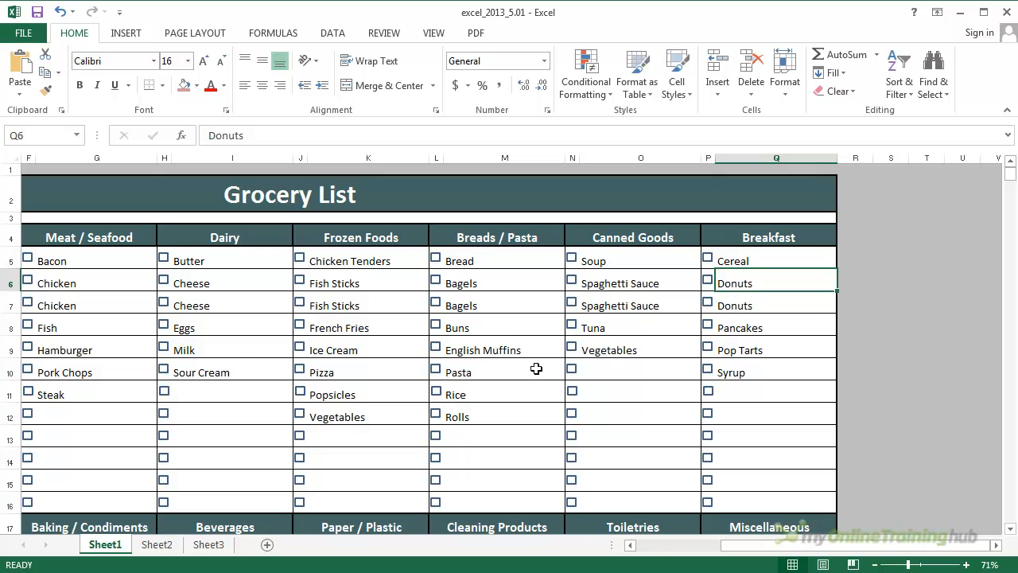
{"action": "left_click", "coordinate": [662, 547]}
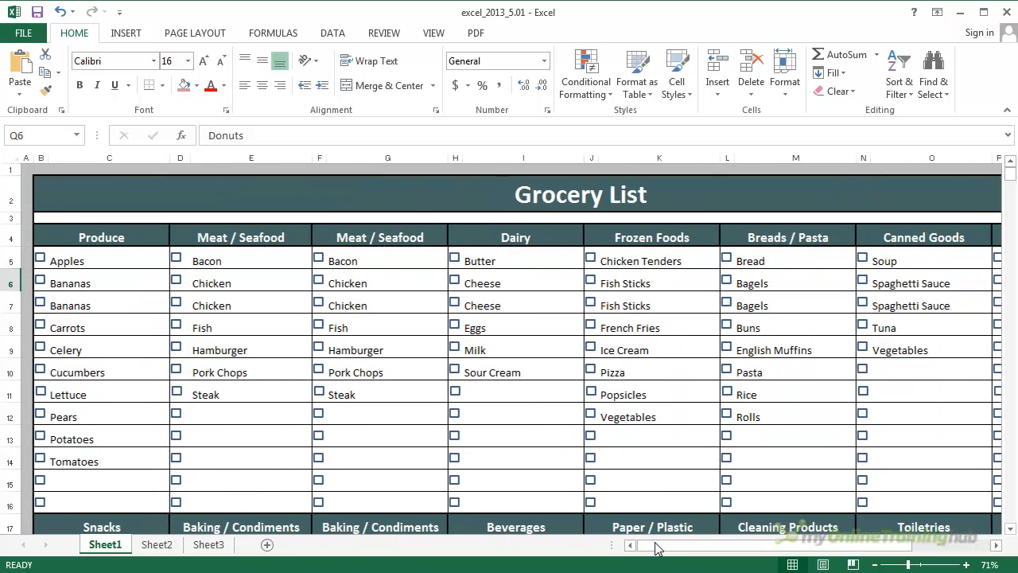
{"action": "left_click", "coordinate": [243, 305]}
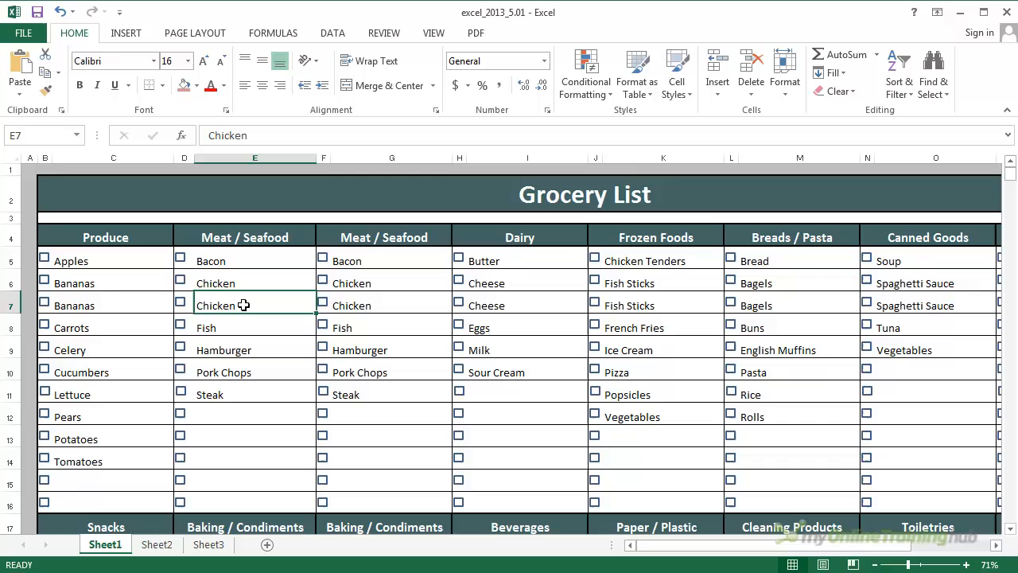
- Insert blank cells at D11:E11 above the Steak entry and its checkbox, shifting the existing cells down
{"action": "left_click", "coordinate": [251, 389]}
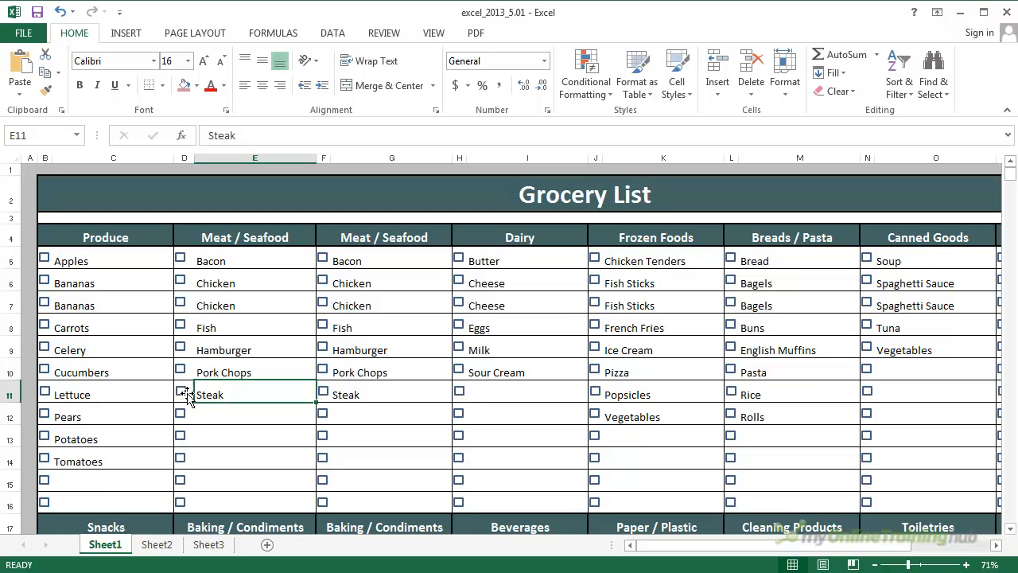
{"action": "left_click_drag", "start_coordinate": [208, 390], "coordinate": [188, 390]}
{"action": "right_click", "coordinate": [223, 391]}
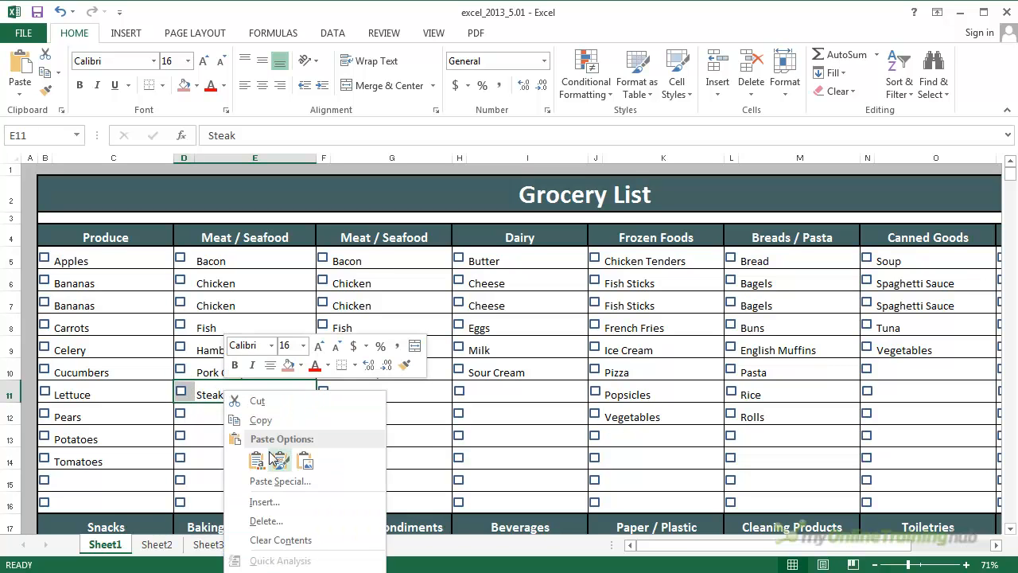
{"action": "left_click", "coordinate": [273, 501]}
{"action": "left_click_drag", "start_coordinate": [292, 443], "coordinate": [402, 341]}
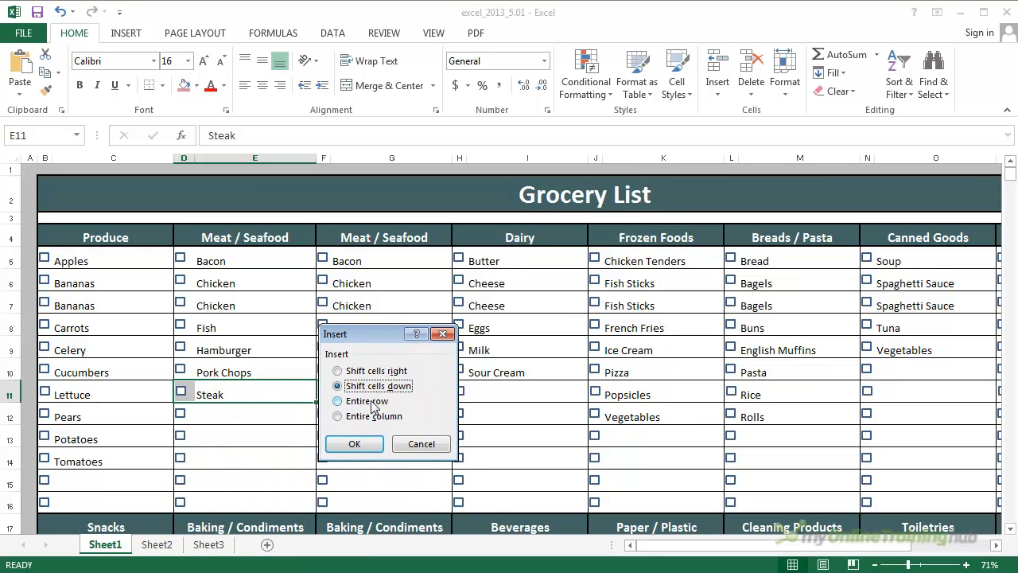
{"action": "left_click", "coordinate": [361, 450]}
- Delete the extra cells D17:E17 above the displaced Baking / Condiments heading, shifting the cells below up
{"action": "scroll", "coordinate": [291, 437], "scroll_direction": "down", "scroll_amount": 2}
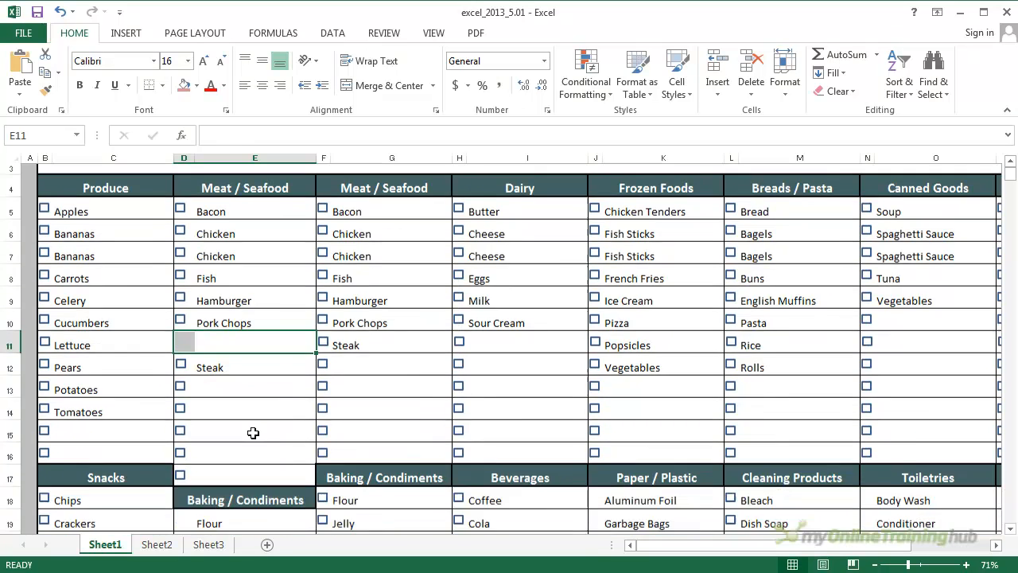
{"action": "scroll", "coordinate": [228, 422], "scroll_direction": "down", "scroll_amount": 3}
{"action": "scroll", "coordinate": [225, 416], "scroll_direction": "up", "scroll_amount": 2}
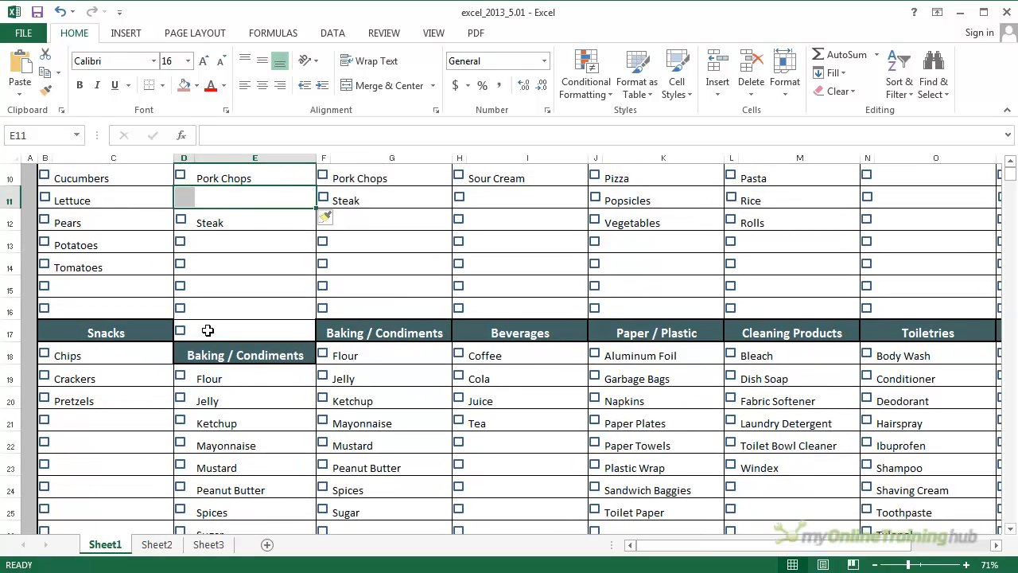
{"action": "right_click", "coordinate": [208, 330]}
{"action": "left_click", "coordinate": [211, 327]}
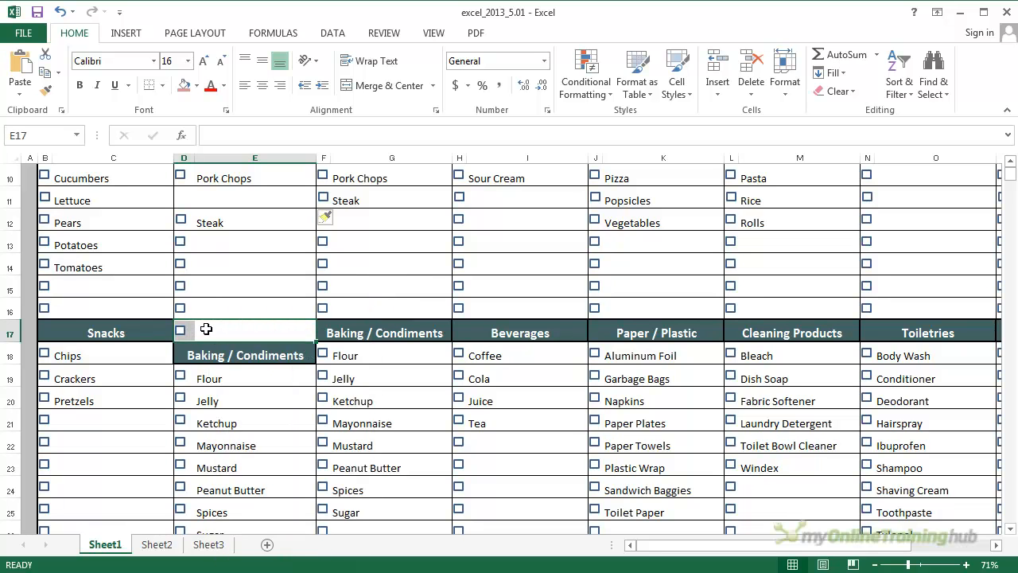
{"action": "right_click", "coordinate": [208, 330]}
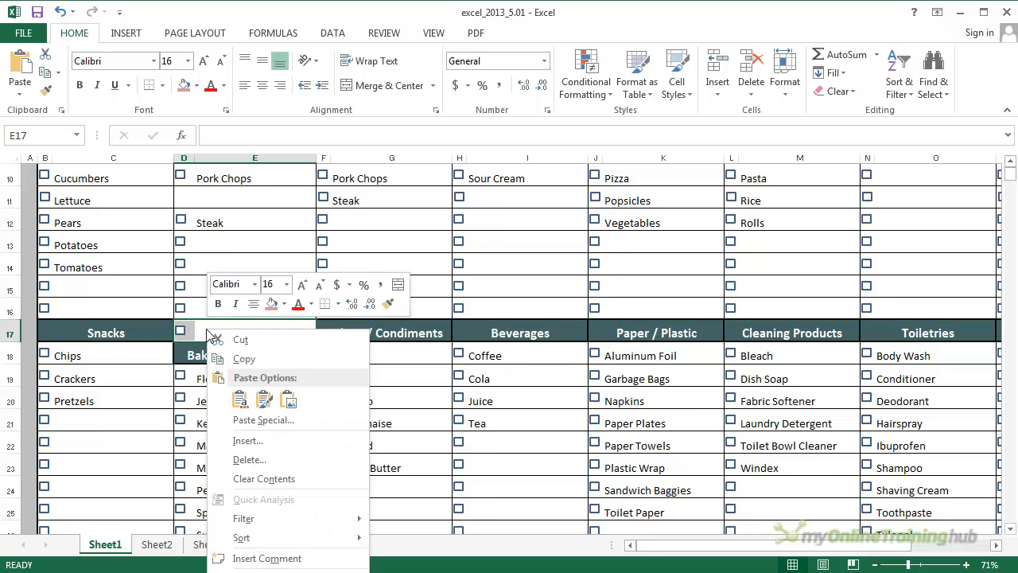
{"action": "left_click", "coordinate": [253, 460]}
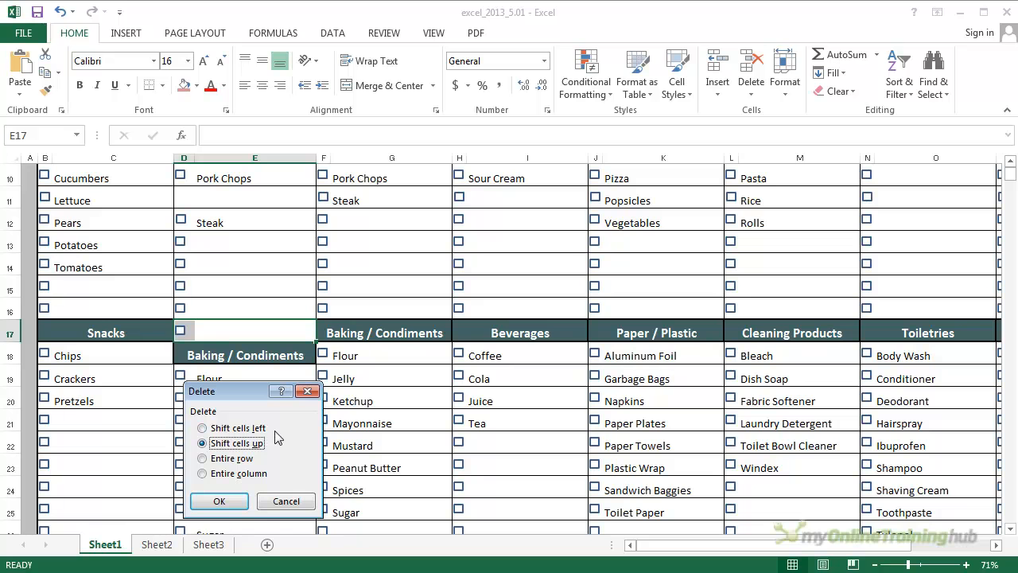
{"action": "left_click", "coordinate": [222, 503]}
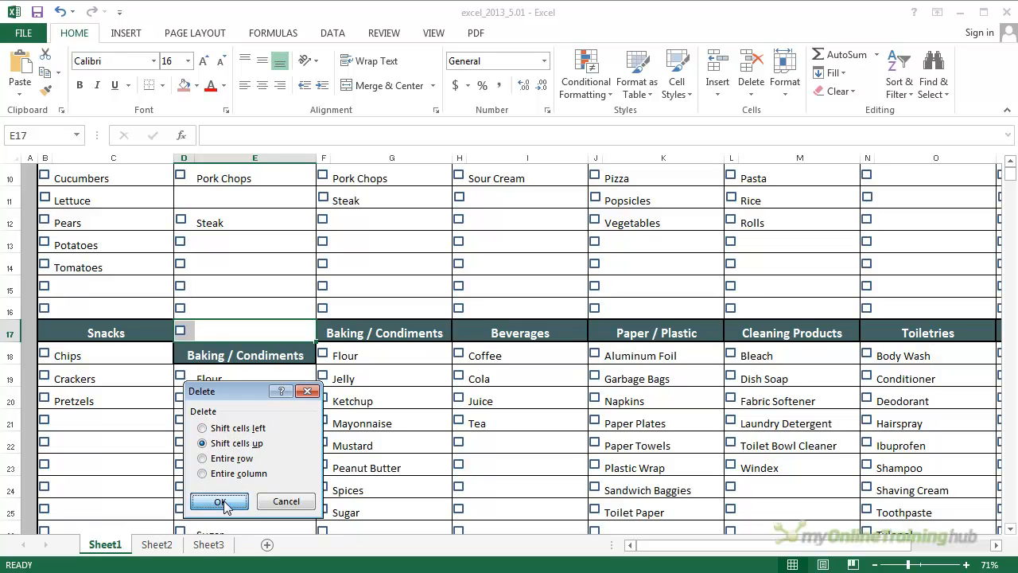
- Delete columns D and E, which hold the duplicate Meat / Seafood and Baking / Condiments lists
{"action": "scroll", "coordinate": [257, 418], "scroll_direction": "down", "scroll_amount": 2}
{"action": "scroll", "coordinate": [257, 419], "scroll_direction": "up", "scroll_amount": 3}
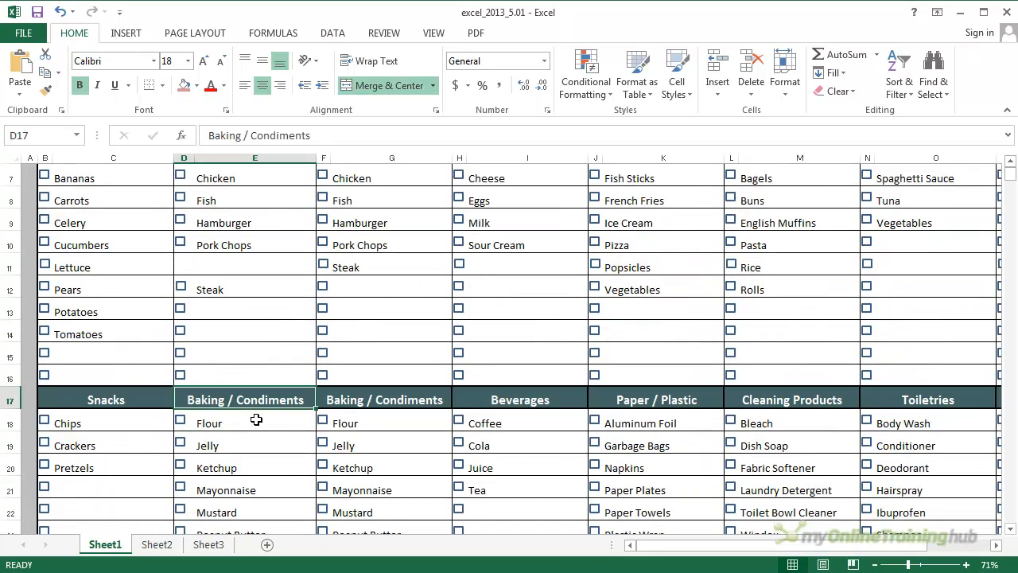
{"action": "scroll", "coordinate": [257, 419], "scroll_direction": "up", "scroll_amount": 2}
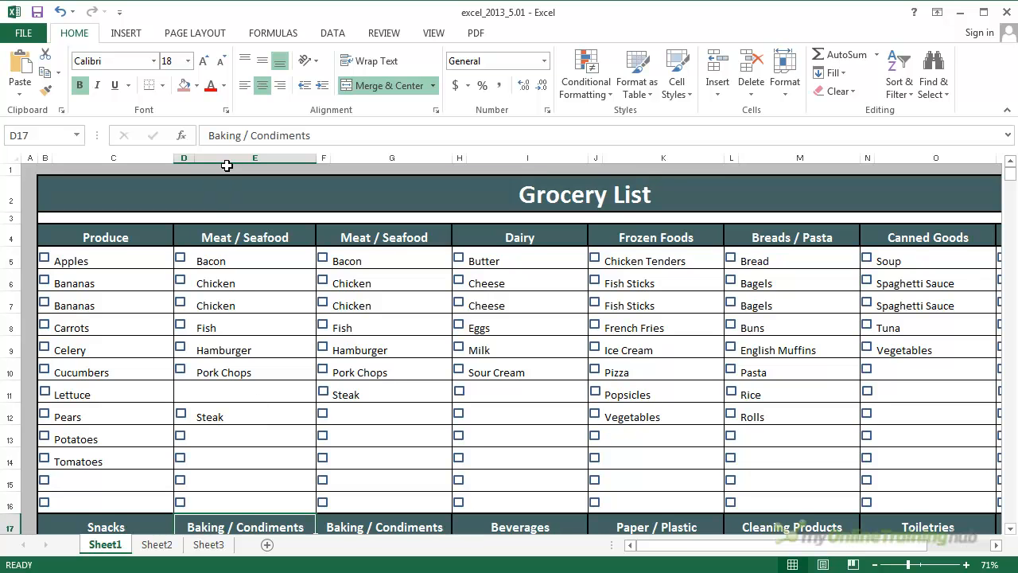
{"action": "left_click_drag", "start_coordinate": [184, 157], "coordinate": [231, 158]}
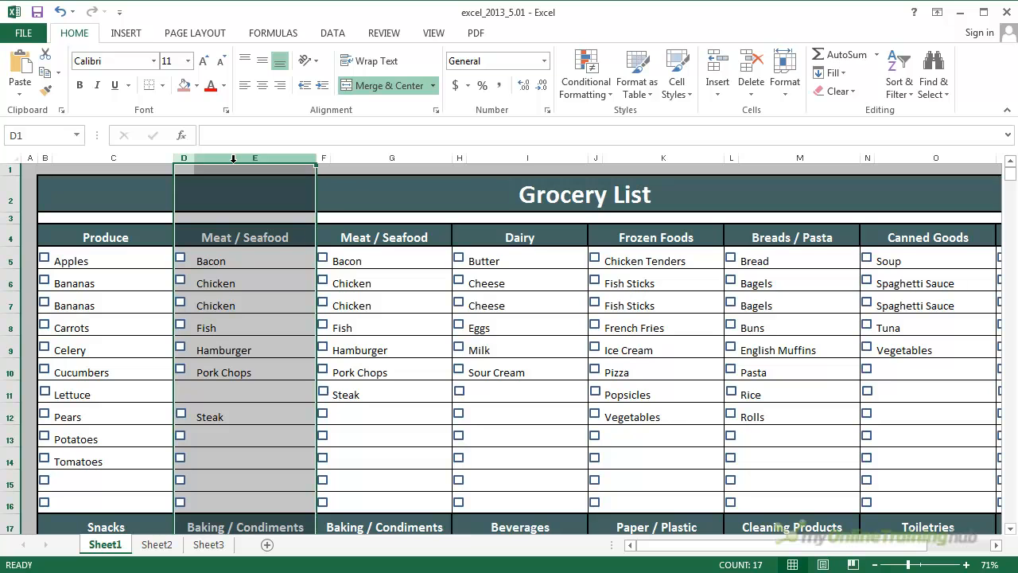
{"action": "right_click", "coordinate": [234, 164]}
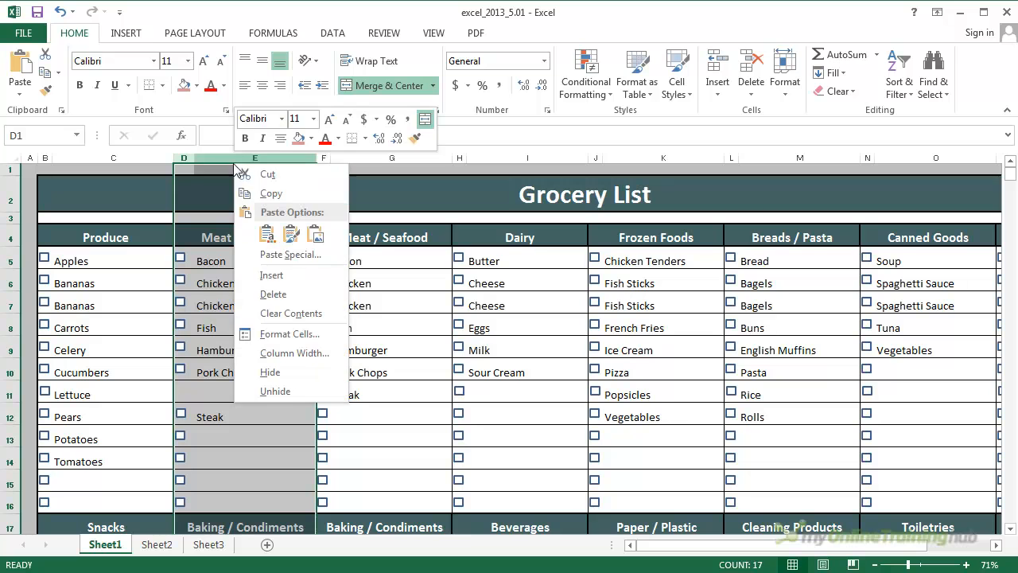
{"action": "left_click", "coordinate": [274, 294]}
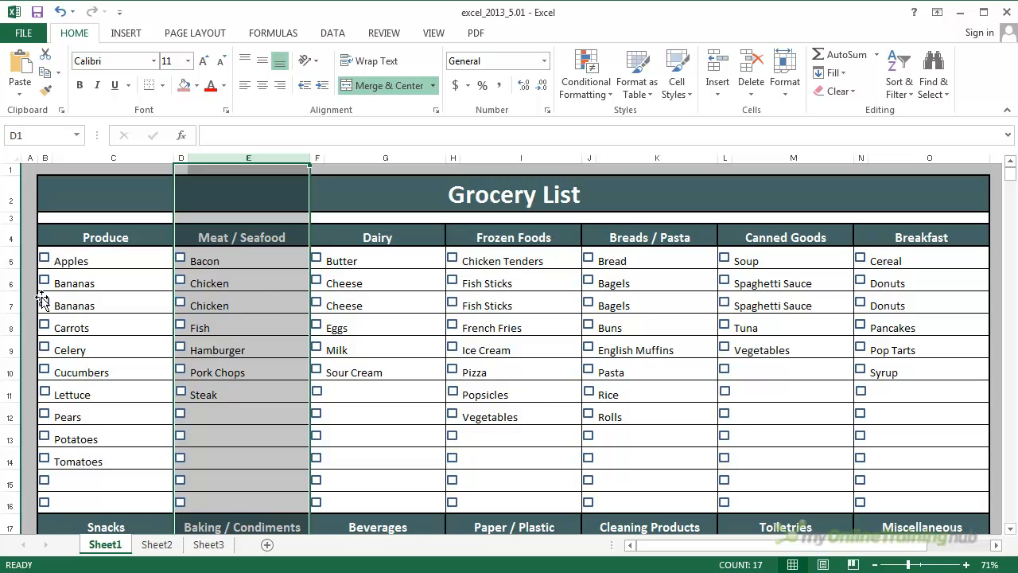
- Delete the entire row 7 with the duplicate entries from Bananas through Donuts
{"action": "left_click", "coordinate": [11, 299]}
{"action": "right_click", "coordinate": [16, 301]}
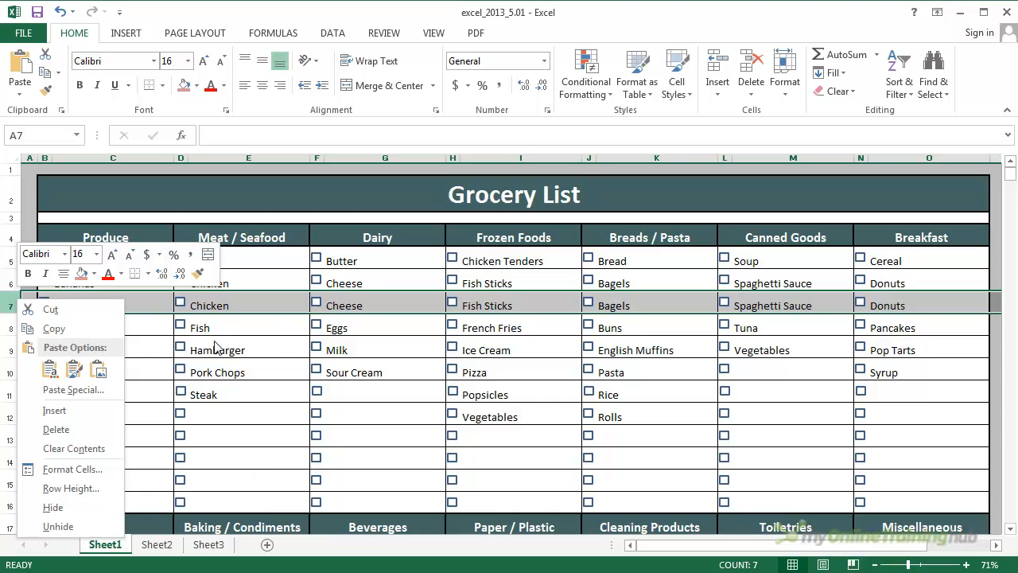
{"action": "left_click", "coordinate": [62, 430]}
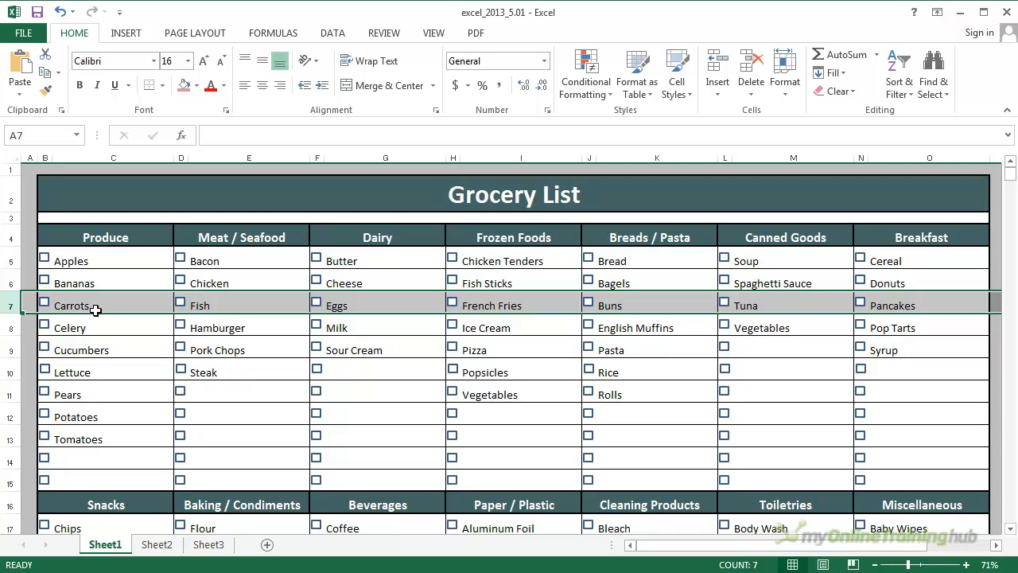
- Delete only the row 7 cells from the Carrots checkbox through Pancakes (B7:O7), shifting the cells below up
{"action": "left_click_drag", "start_coordinate": [94, 305], "coordinate": [47, 306]}
{"action": "right_click", "coordinate": [48, 304]}
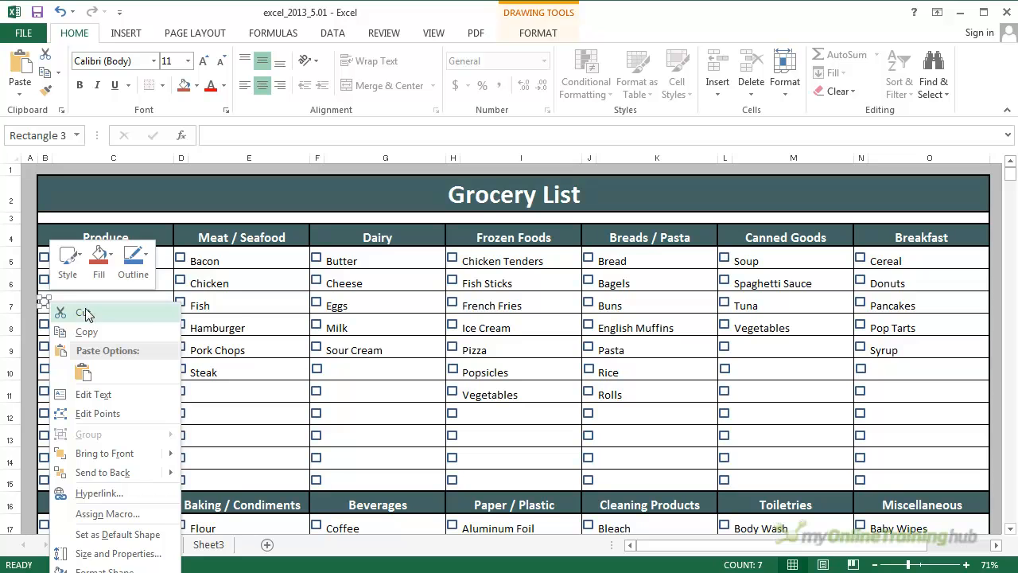
{"action": "left_click", "coordinate": [246, 300]}
{"action": "left_click_drag", "start_coordinate": [897, 299], "coordinate": [52, 304]}
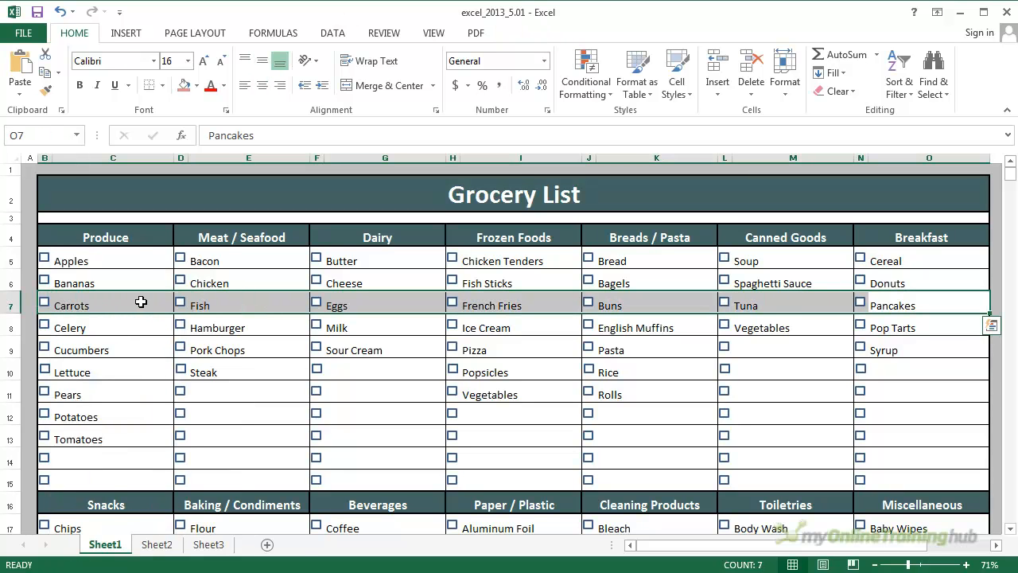
{"action": "right_click", "coordinate": [141, 303]}
{"action": "left_click", "coordinate": [183, 433]}
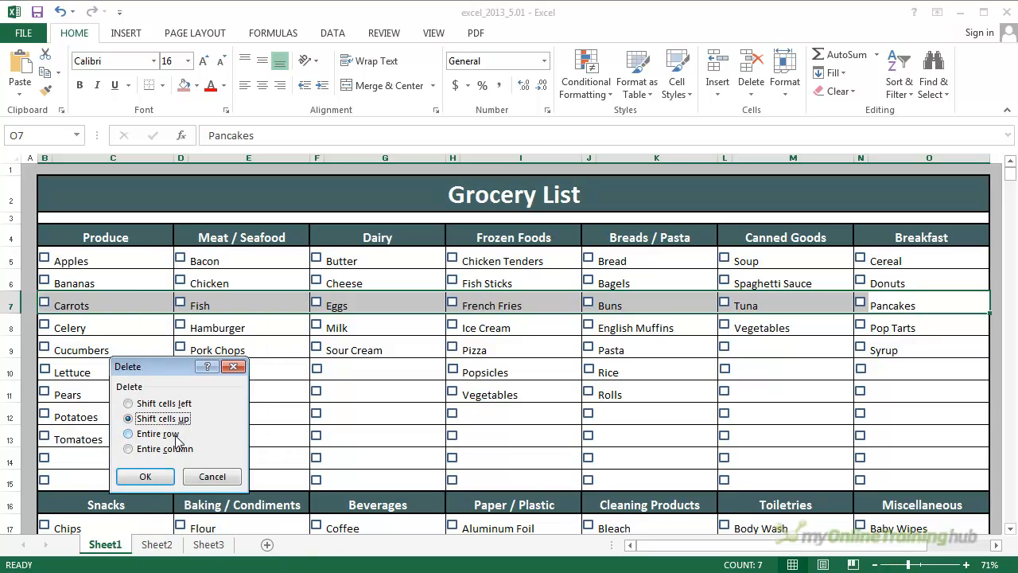
{"action": "left_click", "coordinate": [145, 476]}
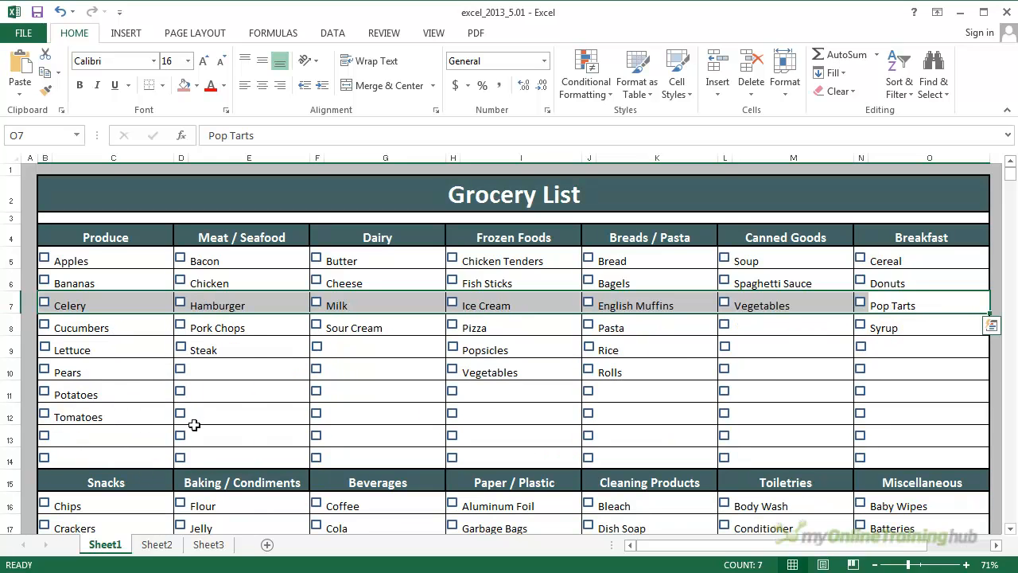
- Check both halves of the grocery list down to its last row, and select columns B through O
{"action": "scroll", "coordinate": [285, 385], "scroll_direction": "down", "scroll_amount": 3}
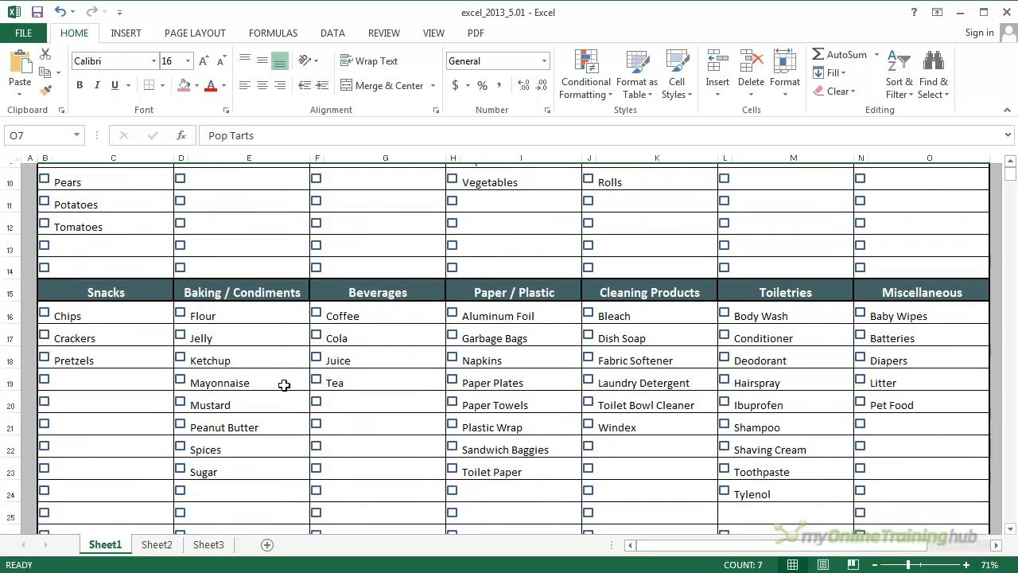
{"action": "scroll", "coordinate": [268, 398], "scroll_direction": "up", "scroll_amount": 3}
{"action": "scroll", "coordinate": [190, 370], "scroll_direction": "down", "scroll_amount": 4}
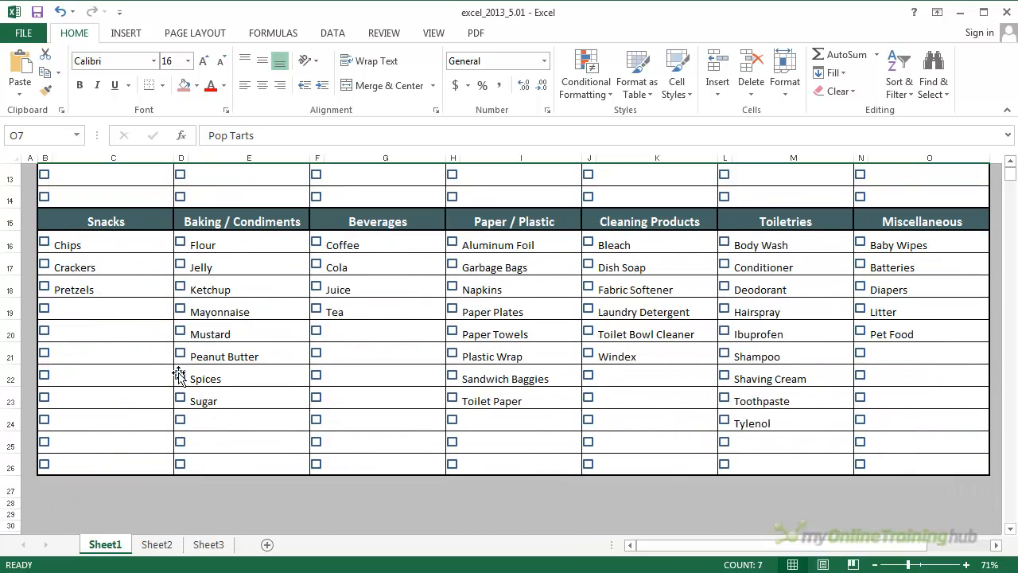
{"action": "scroll", "coordinate": [850, 317], "scroll_direction": "up", "scroll_amount": 2}
{"action": "scroll", "coordinate": [850, 316], "scroll_direction": "up", "scroll_amount": 2}
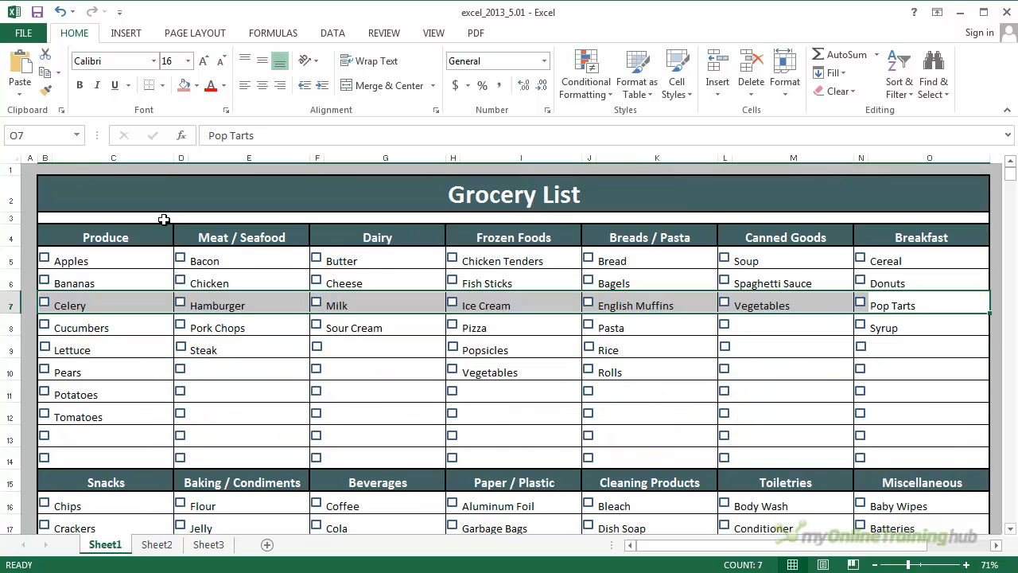
{"action": "mouse_move", "coordinate": [44, 158]}
{"action": "left_mouse_down"}
{"action": "mouse_move", "coordinate": [409, 167]}
{"action": "mouse_move", "coordinate": [886, 167]}
{"action": "mouse_move", "coordinate": [944, 157]}
{"action": "left_mouse_up"}
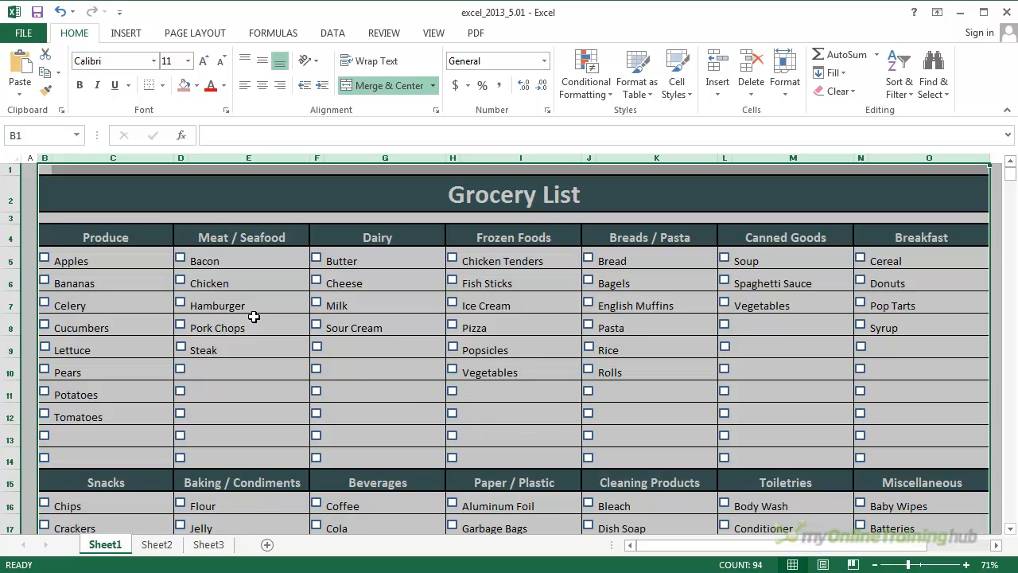
{"action": "left_click", "coordinate": [78, 199]}
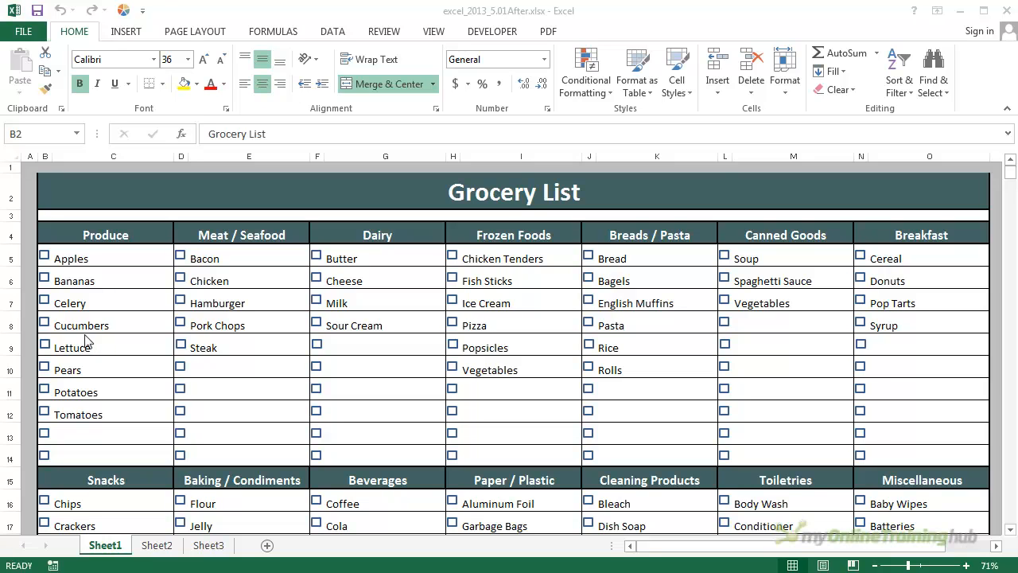
- Move the Bananas and Celery rows 6 and 7 between the Lettuce and Pears rows by cutting and inserting them
{"action": "left_click", "coordinate": [76, 302]}
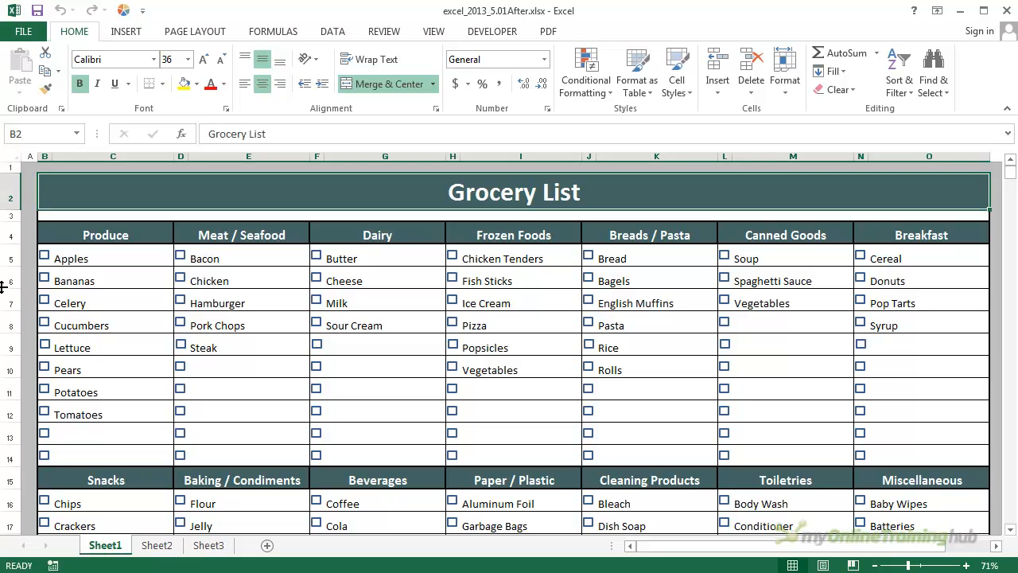
{"action": "left_click_drag", "start_coordinate": [11, 279], "coordinate": [12, 302]}
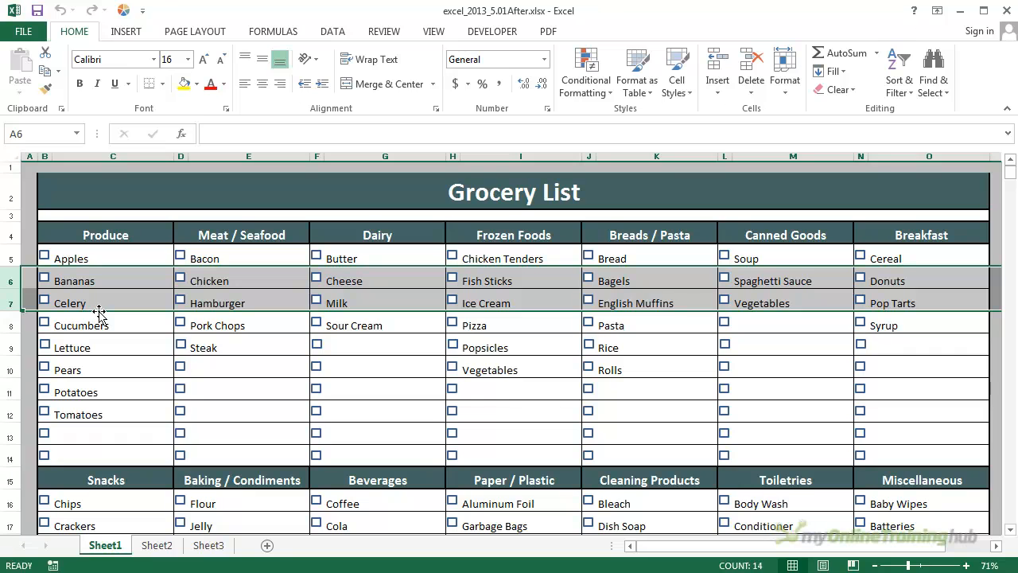
{"action": "left_click_drag", "start_coordinate": [99, 312], "coordinate": [102, 317]}
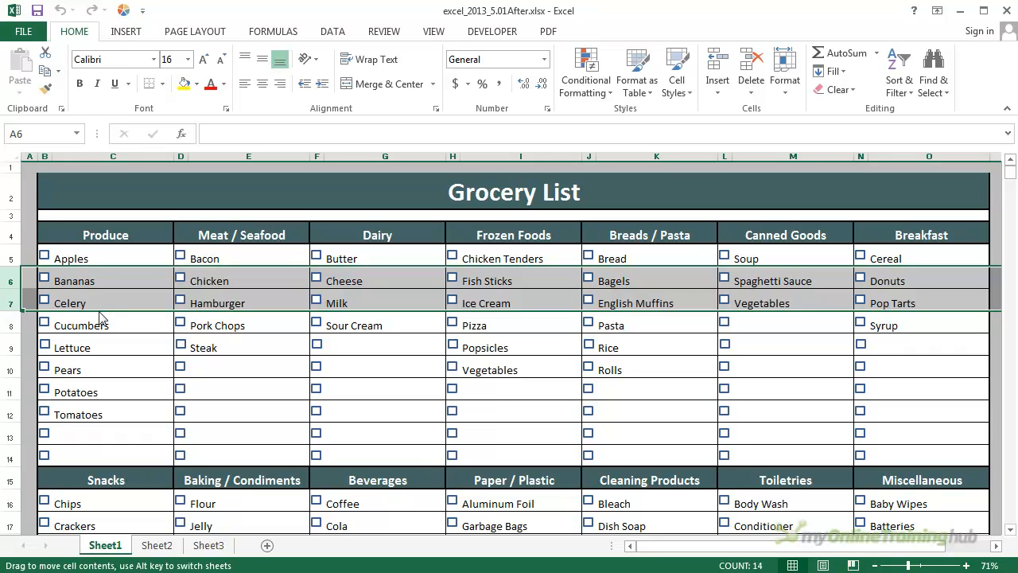
{"action": "key", "text": "shift"}
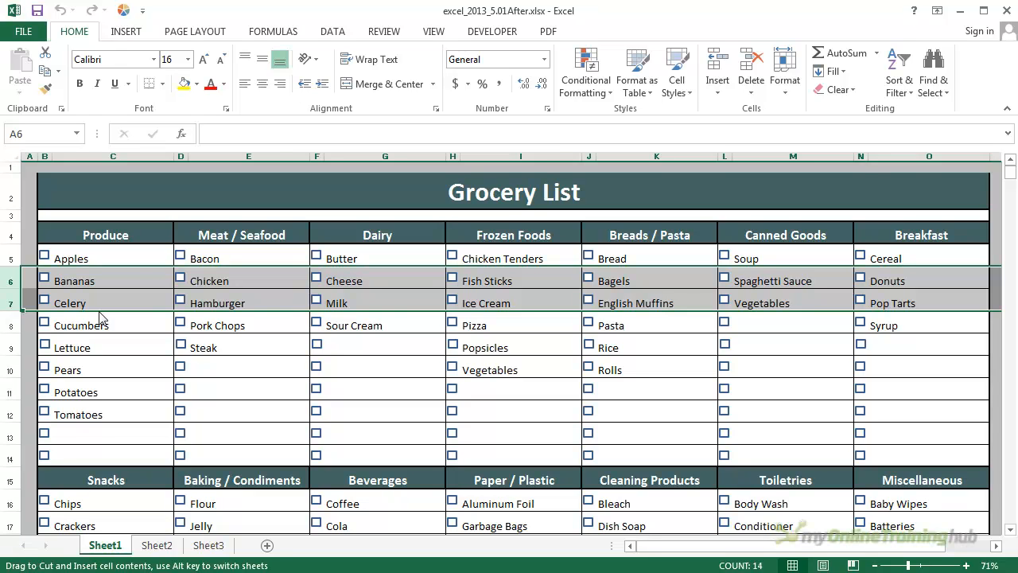
{"action": "left_click_drag", "start_coordinate": [101, 313], "coordinate": [99, 366]}
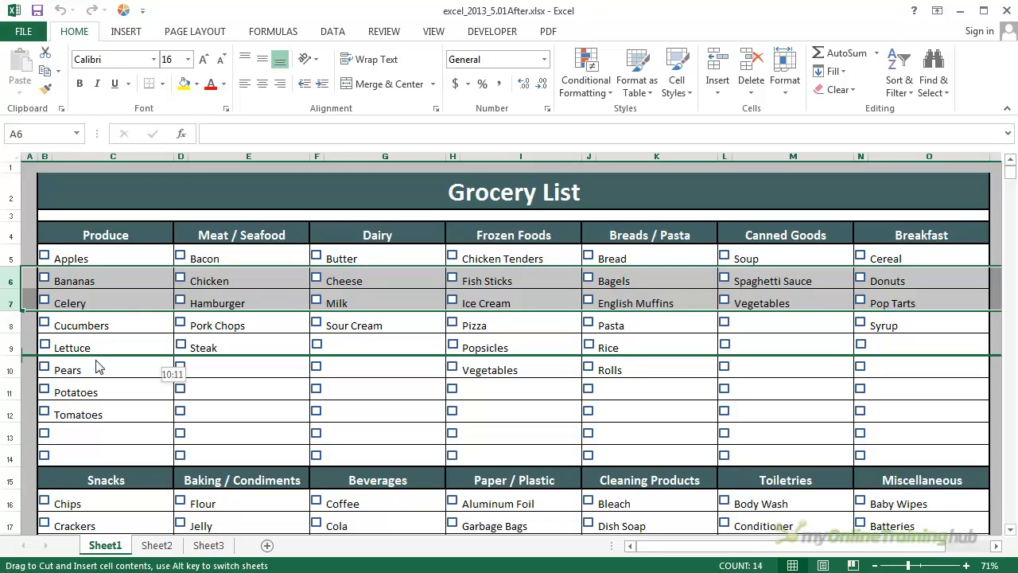
{"action": "left_click_drag", "start_coordinate": [97, 366], "coordinate": [95, 360]}
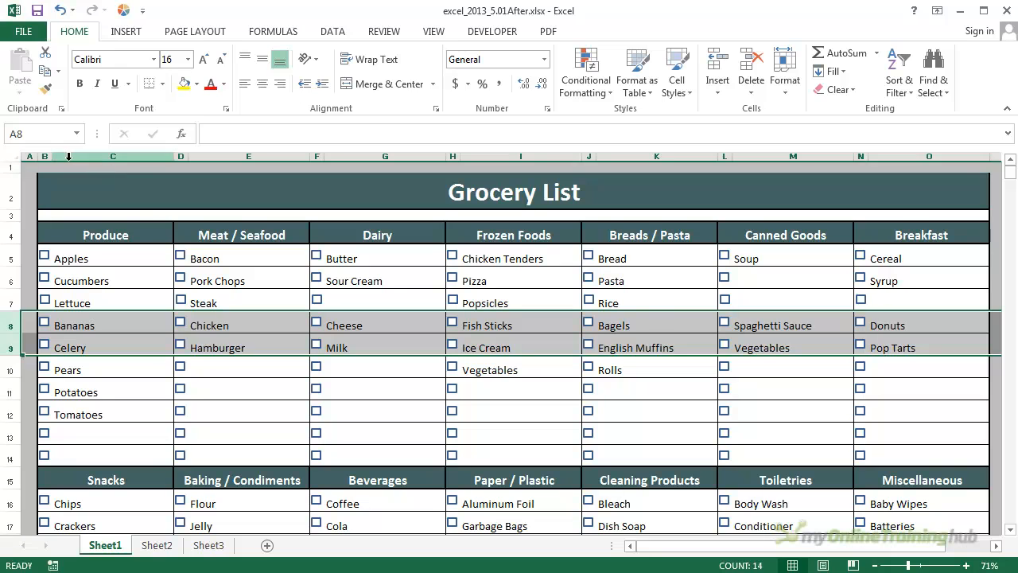
- Try to move the Produce and Meat / Seafood columns B through E between Breads / Pasta and Canned Goods by cutting and inserting them
{"action": "left_click_drag", "start_coordinate": [45, 156], "coordinate": [208, 144]}
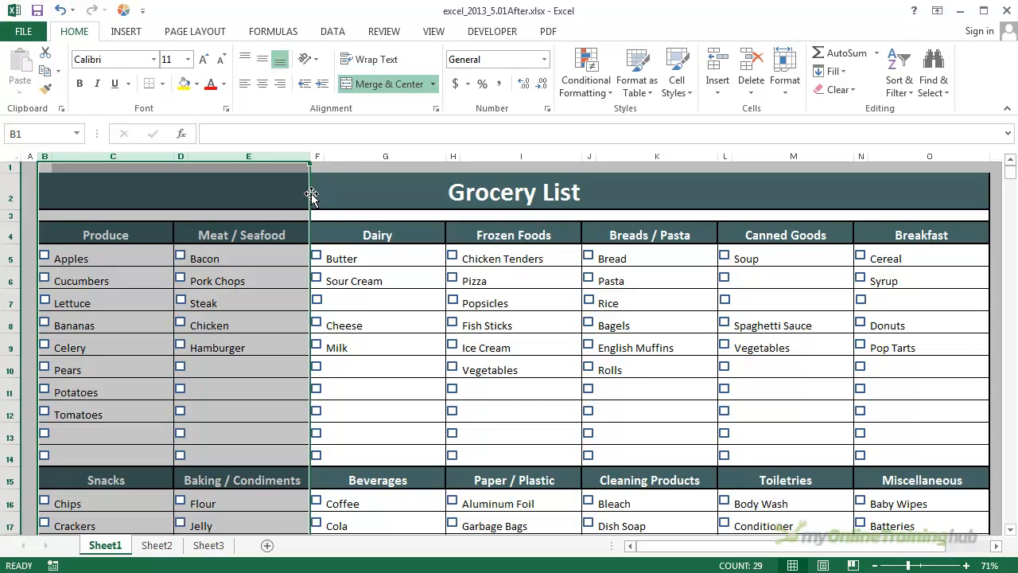
{"action": "left_click_drag", "start_coordinate": [311, 193], "coordinate": [311, 193]}
{"action": "key", "text": "shift"}
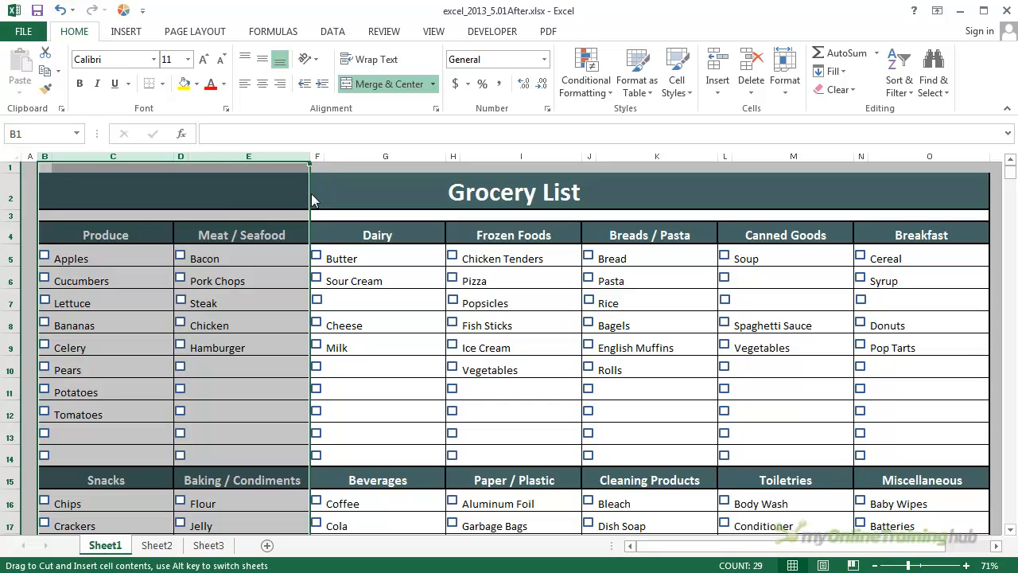
{"action": "left_click_drag", "start_coordinate": [311, 193], "coordinate": [311, 193]}
{"action": "left_click_drag", "start_coordinate": [311, 193], "coordinate": [311, 193]}
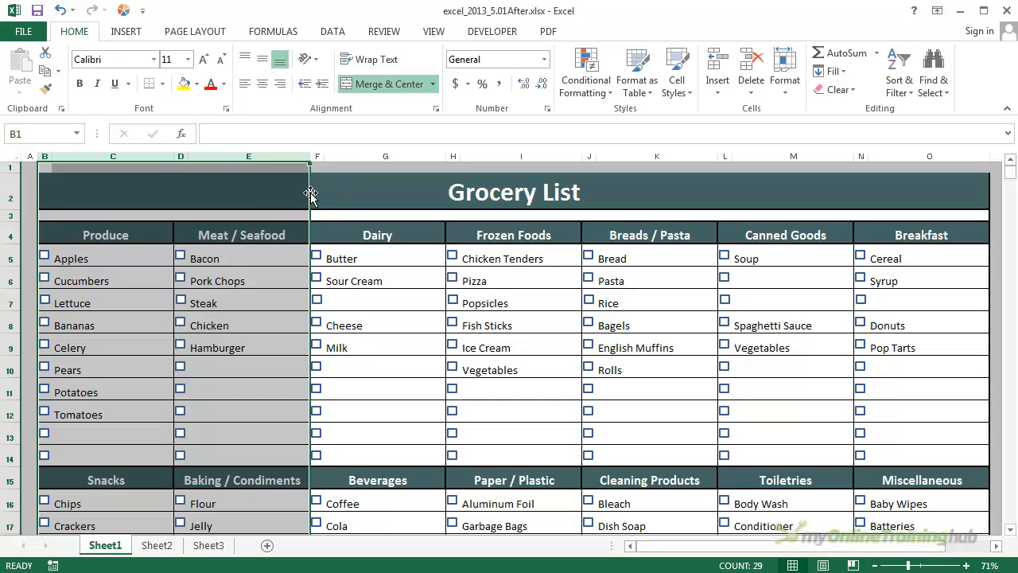
{"action": "left_click_drag", "start_coordinate": [310, 193], "coordinate": [685, 195]}
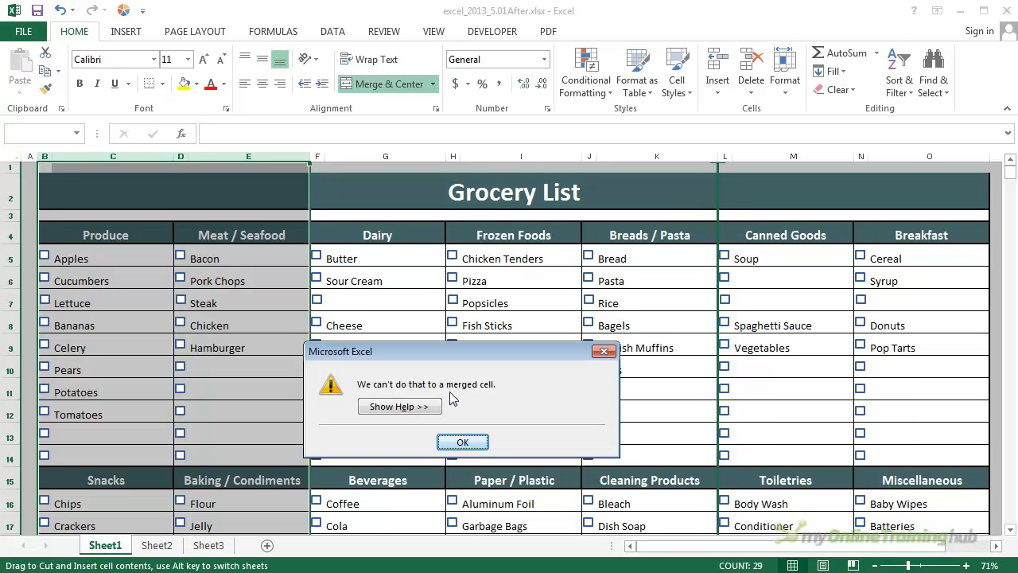
{"action": "left_click", "coordinate": [478, 442]}
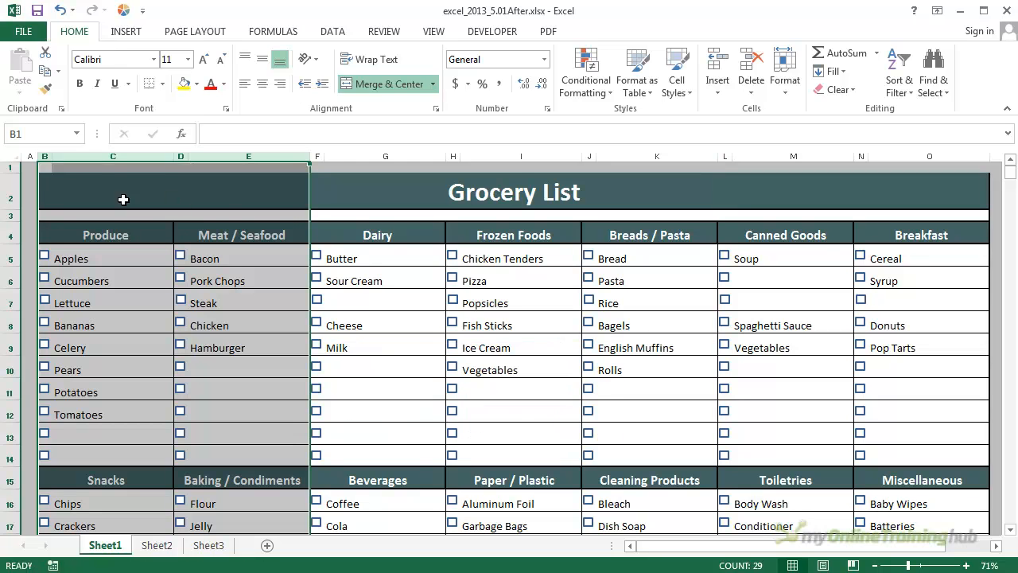
- Unmerge the Grocery List title in row 2 and check that its cells can be selected individually
{"action": "left_click", "coordinate": [53, 191]}
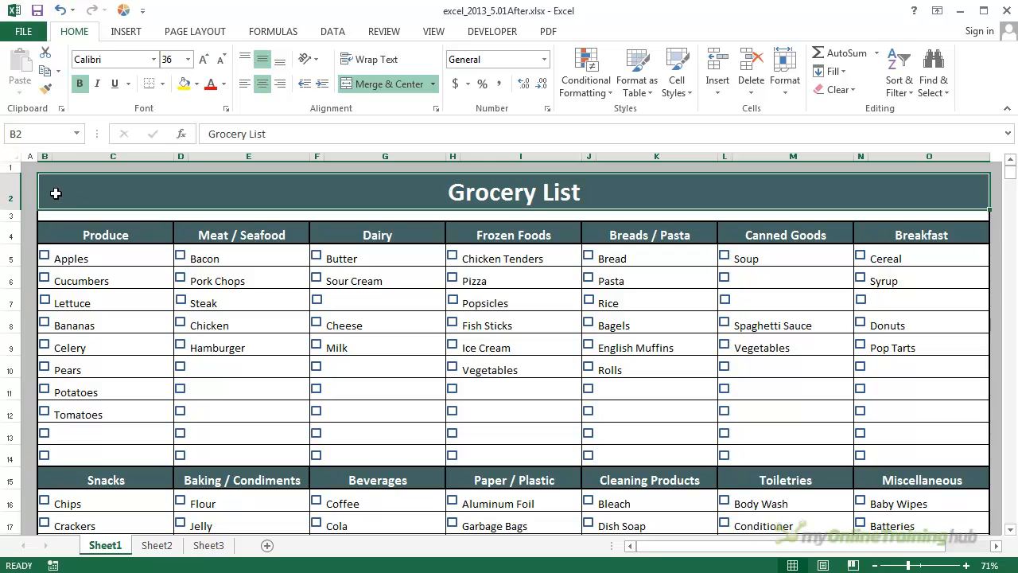
{"action": "left_click", "coordinate": [387, 86]}
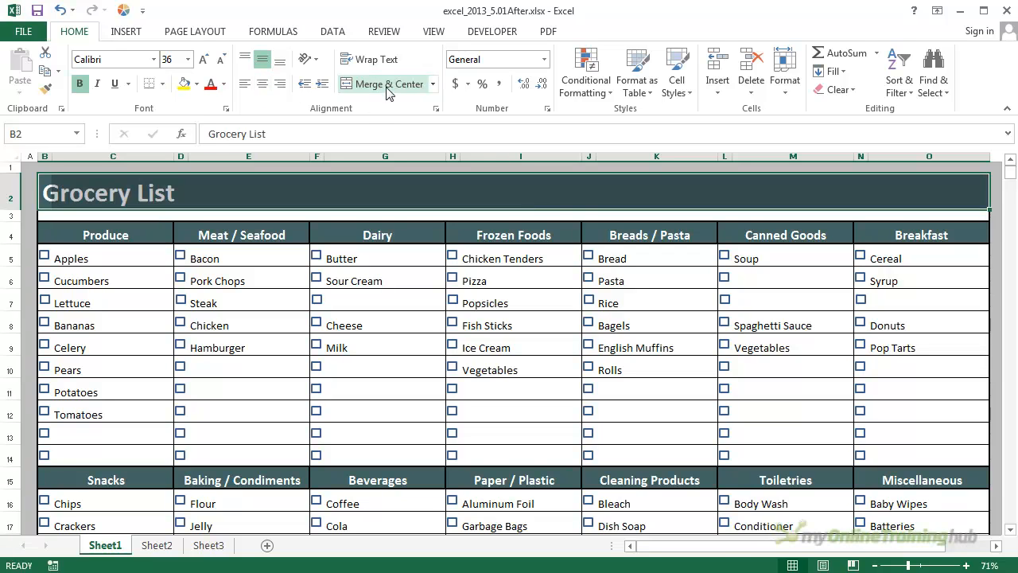
{"action": "left_click", "coordinate": [433, 84]}
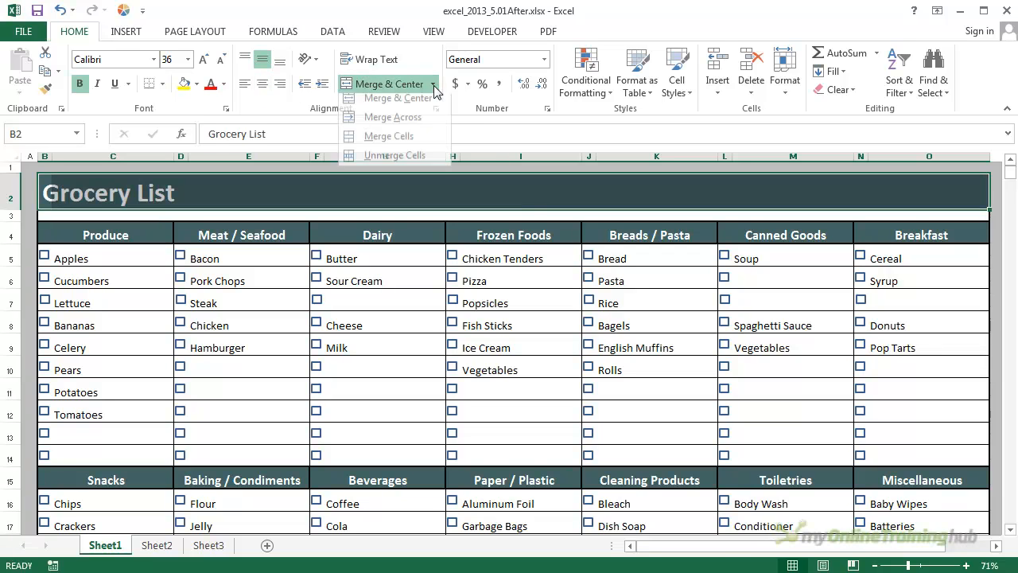
{"action": "left_click", "coordinate": [385, 161]}
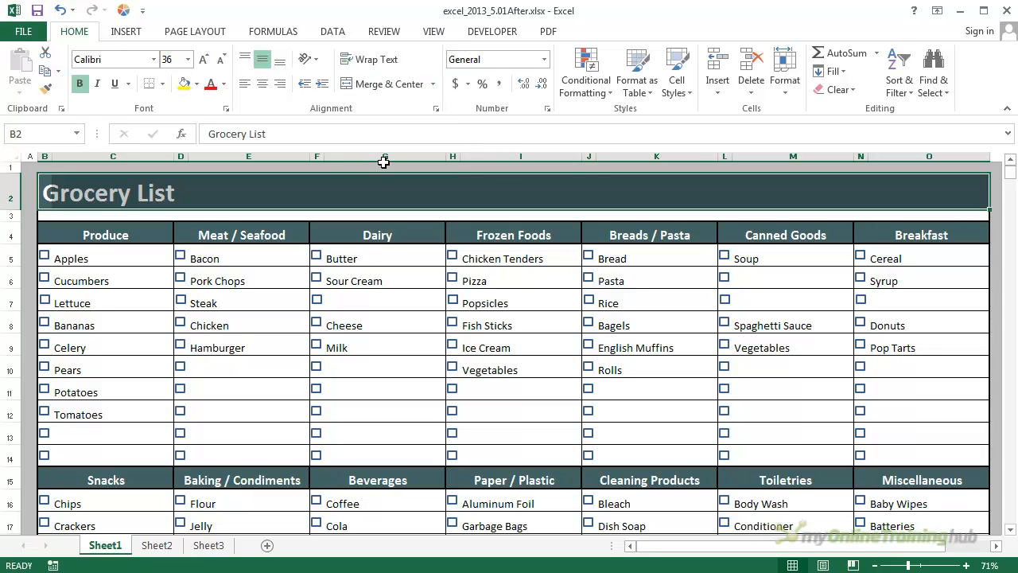
{"action": "left_click", "coordinate": [747, 202]}
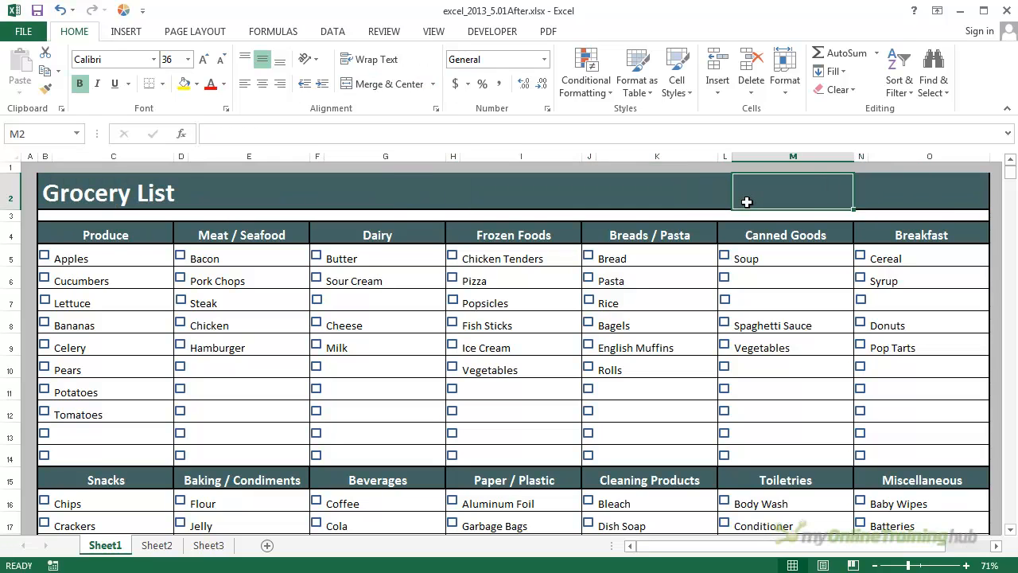
{"action": "left_click", "coordinate": [691, 203]}
{"action": "left_click", "coordinate": [573, 198]}
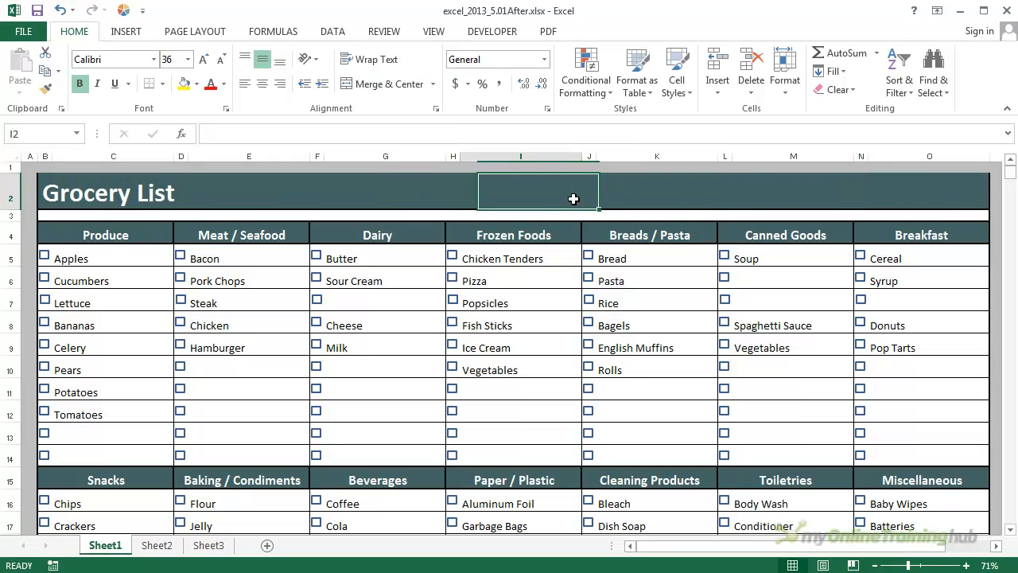
{"action": "left_click", "coordinate": [62, 201]}
{"action": "left_click", "coordinate": [46, 200]}
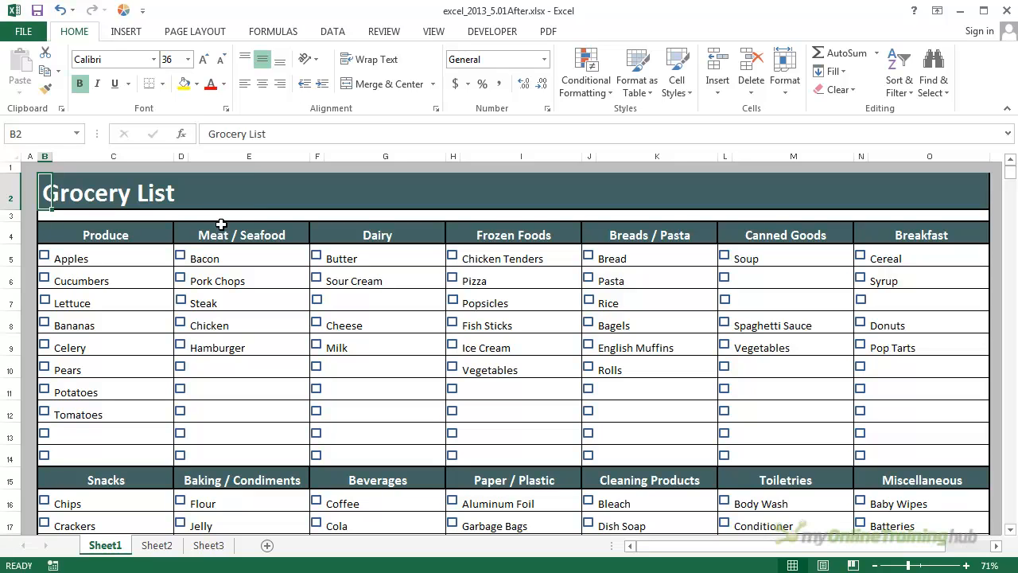
- Move the Meat / Seafood and Dairy columns D through G between Frozen Foods and Breads / Pasta by cutting and inserting them
{"action": "left_click_drag", "start_coordinate": [181, 156], "coordinate": [380, 157]}
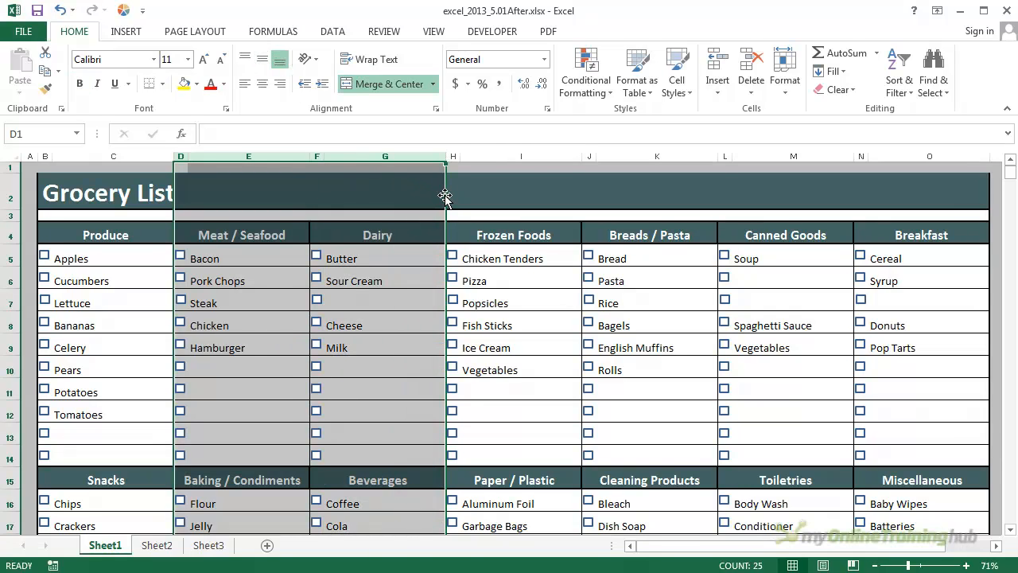
{"action": "left_click_drag", "start_coordinate": [445, 197], "coordinate": [580, 193]}
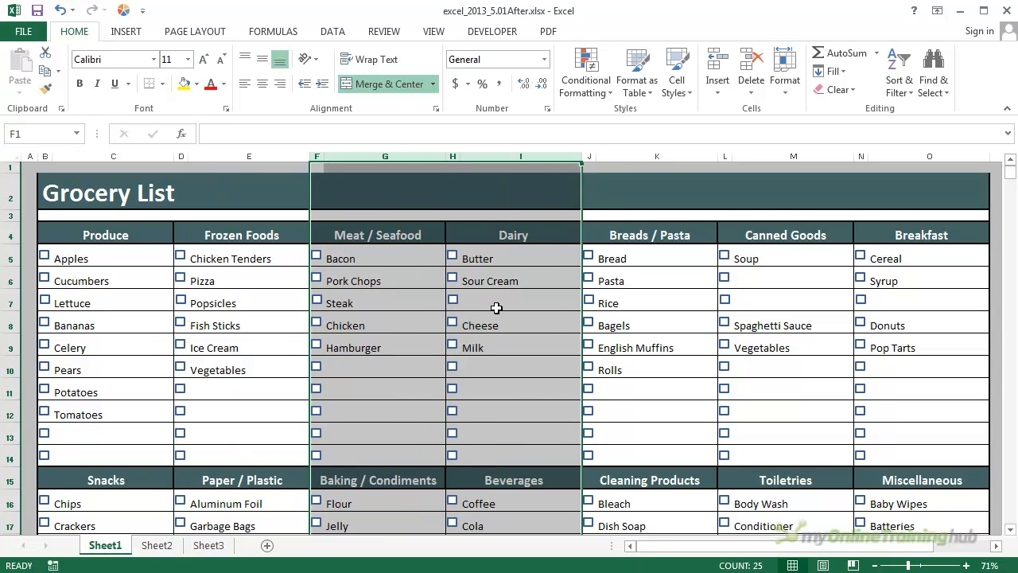
{"action": "left_click", "coordinate": [258, 264]}
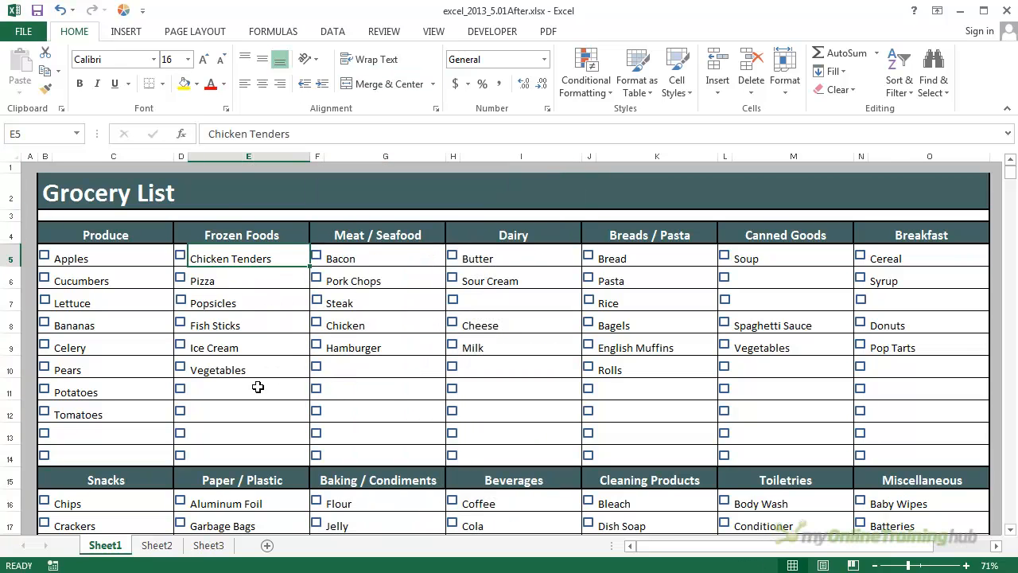
- Try a plain move of the Cheese cell I8 onto the empty cell I7, and undo it
{"action": "left_click", "coordinate": [497, 323]}
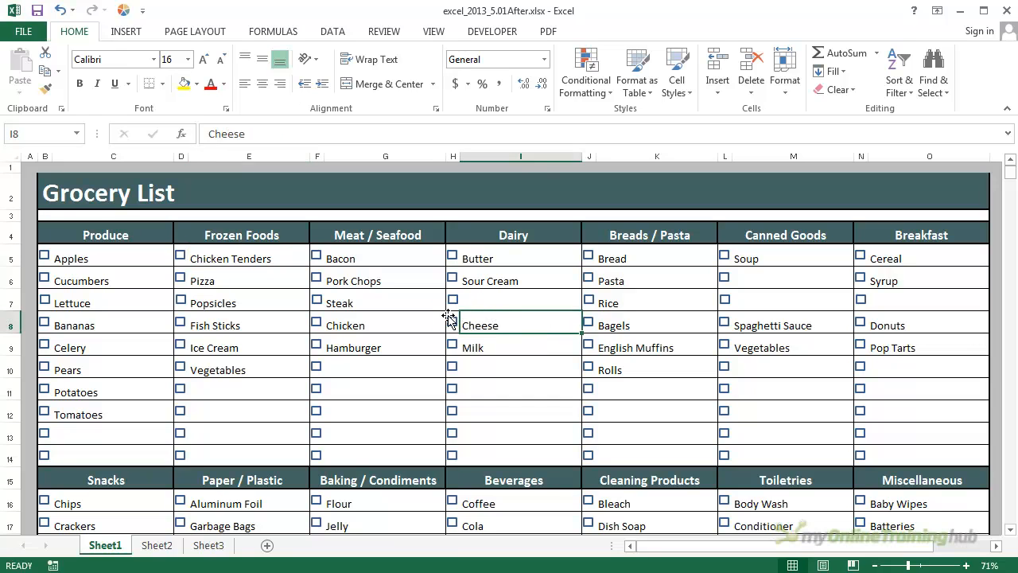
{"action": "left_click_drag", "start_coordinate": [487, 312], "coordinate": [493, 300]}
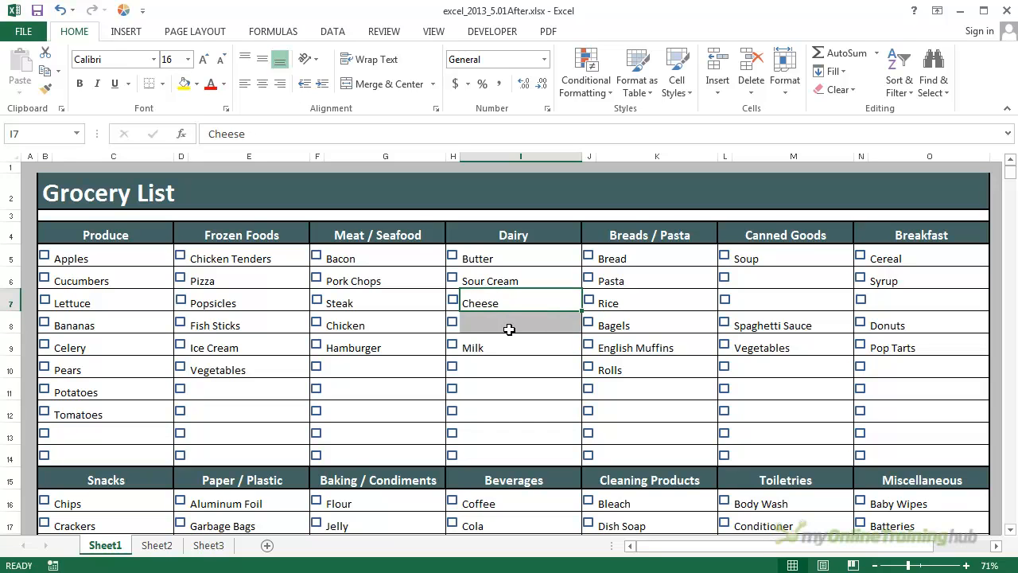
{"action": "left_click", "coordinate": [60, 10]}
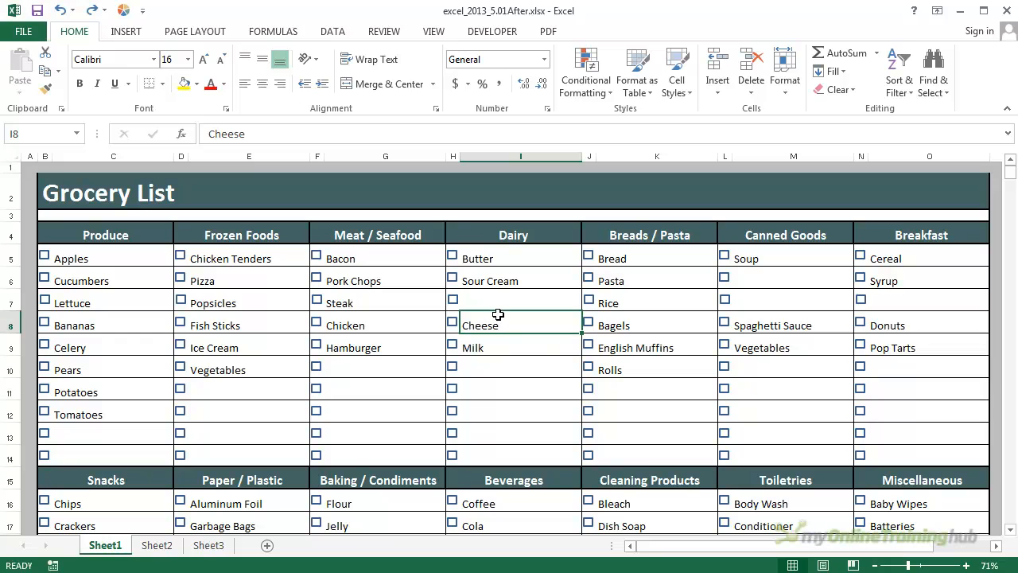
- Cut and insert the Cheese cell I8 directly below Sour Cream in the Dairy column, accepting the unmerging of affected cells
{"action": "key", "text": "shift"}
{"action": "left_click_drag", "start_coordinate": [498, 318], "coordinate": [495, 303]}
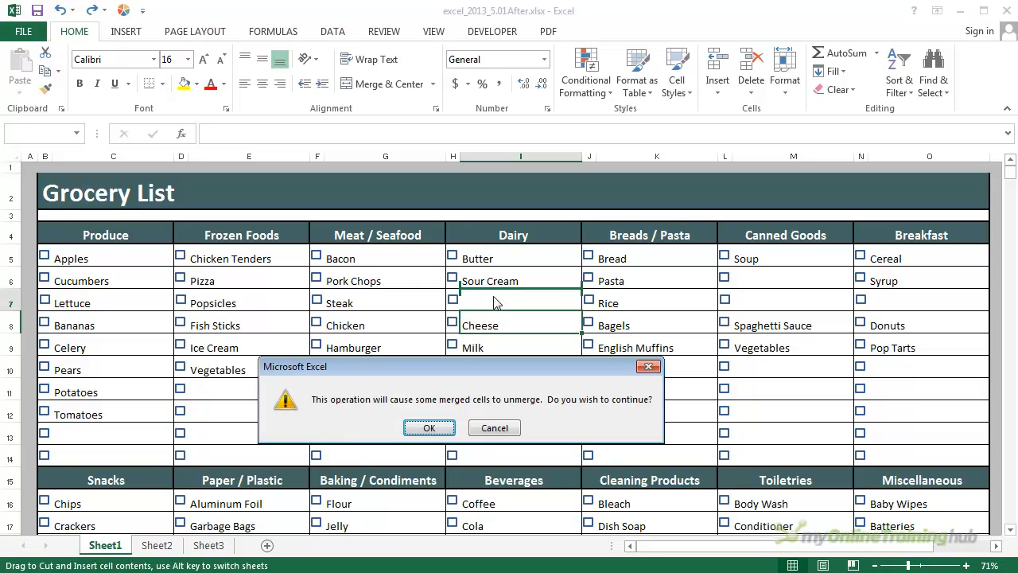
{"action": "left_click", "coordinate": [430, 428]}
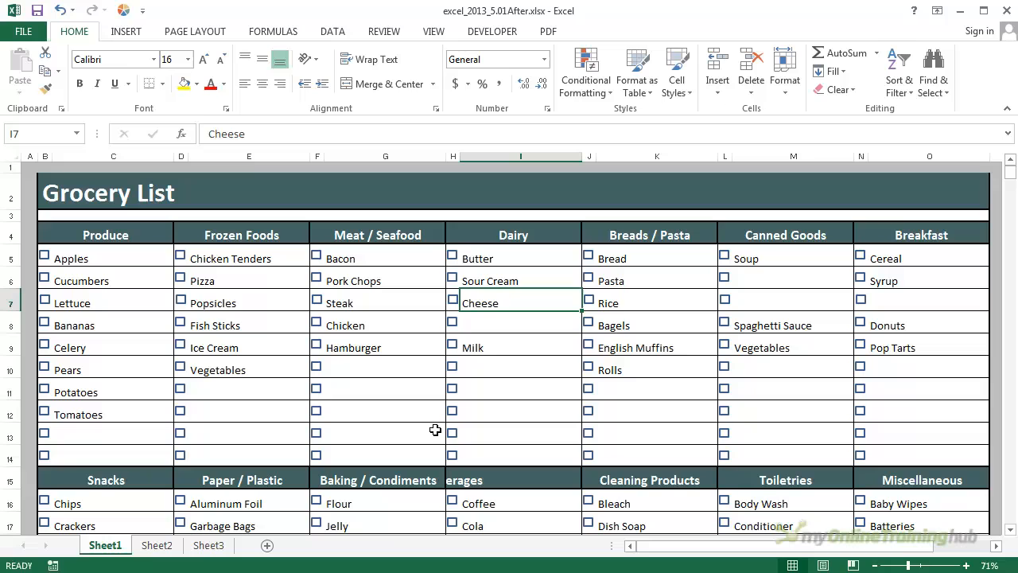
{"action": "left_click", "coordinate": [496, 329]}
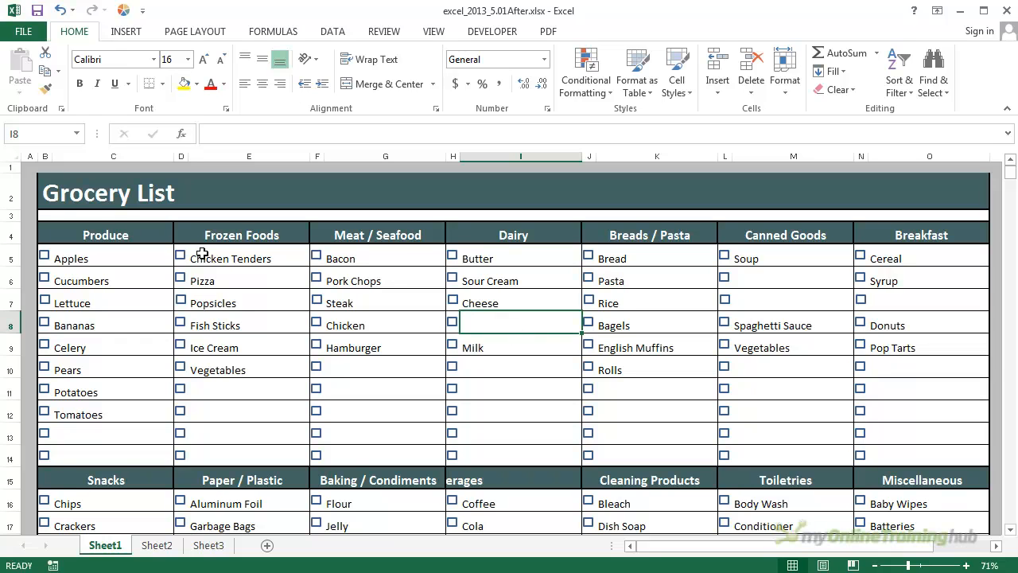
- Merge and center the Grocery List title again across B2:O2
{"action": "left_click", "coordinate": [50, 193]}
{"action": "left_click_drag", "start_coordinate": [50, 193], "coordinate": [928, 200]}
{"action": "left_click", "coordinate": [384, 84]}
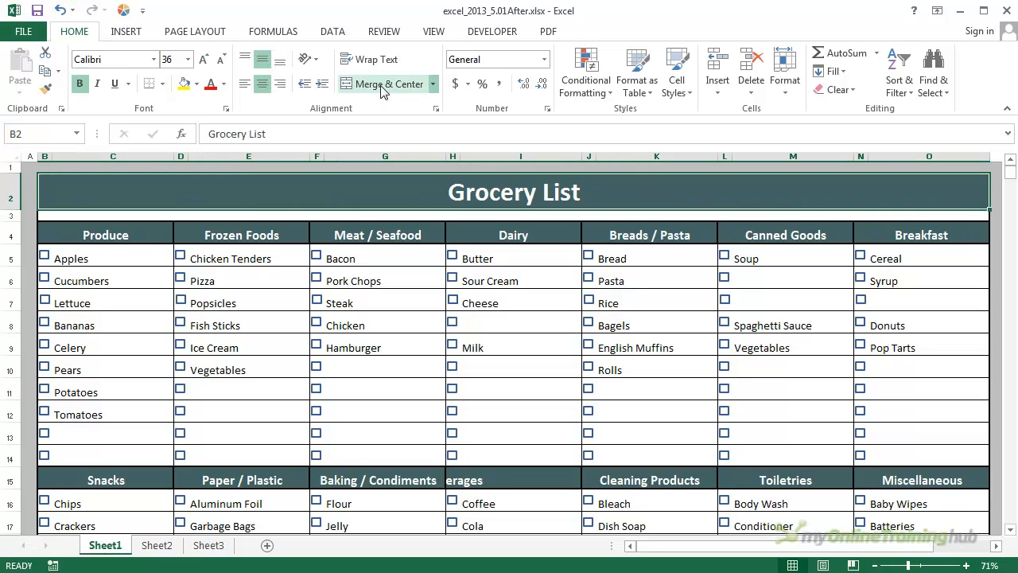